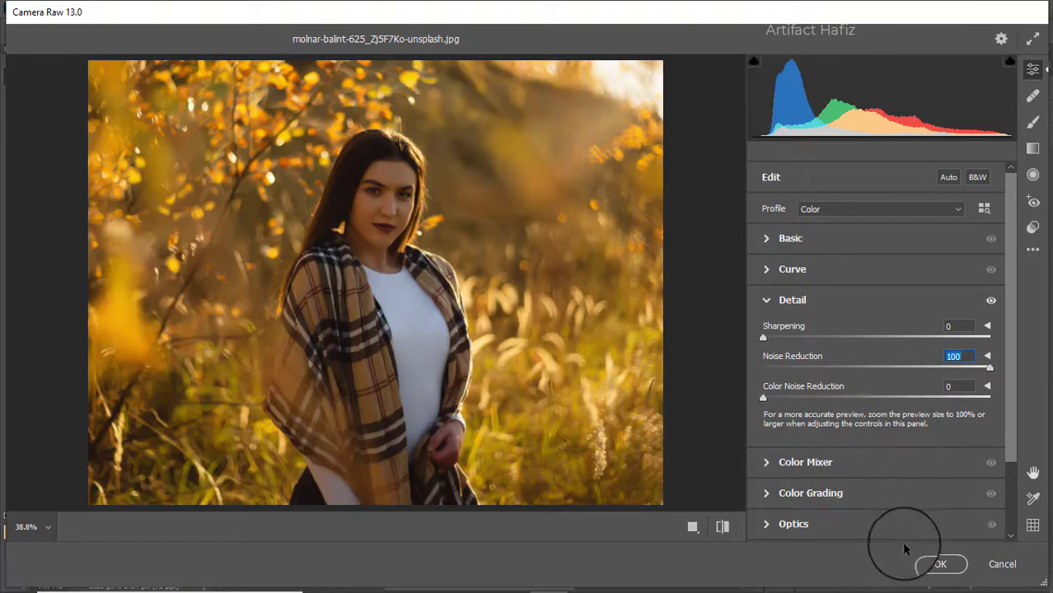
# Apply the Camera Raw noise reduction and compare the result by toggling the Background copy layer's visibility
pyautogui.click(940, 564)
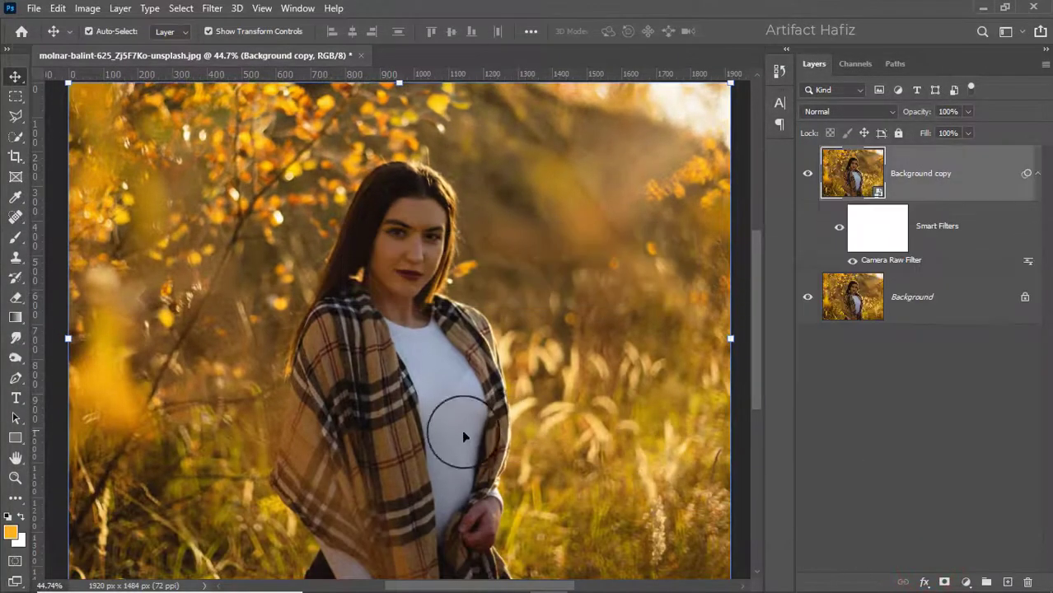
pyautogui.scroll(3, 363, 290)
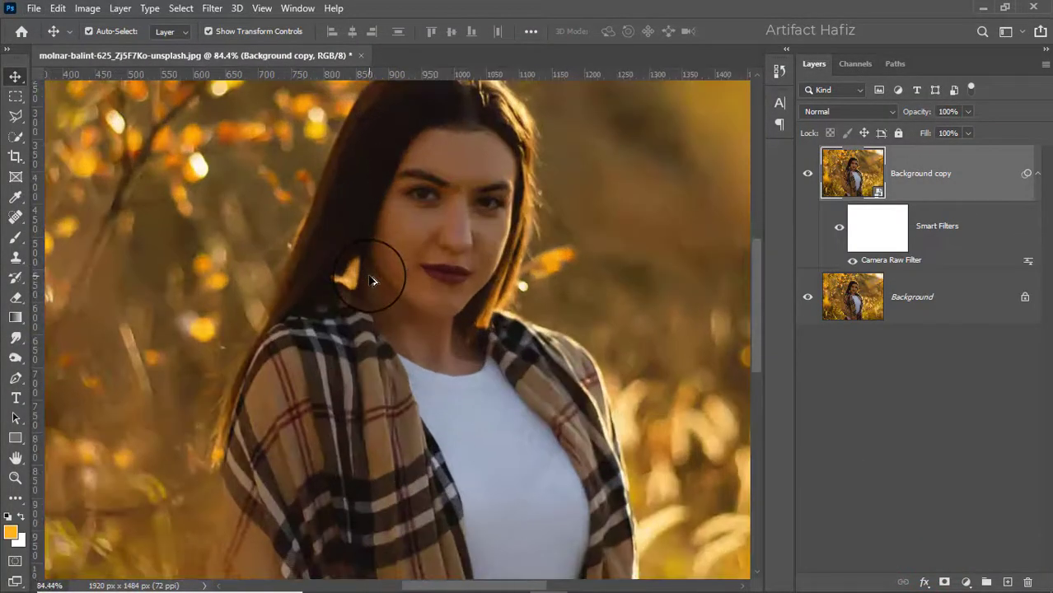
pyautogui.click(809, 182)
pyautogui.click(808, 180)
pyautogui.click(943, 172)
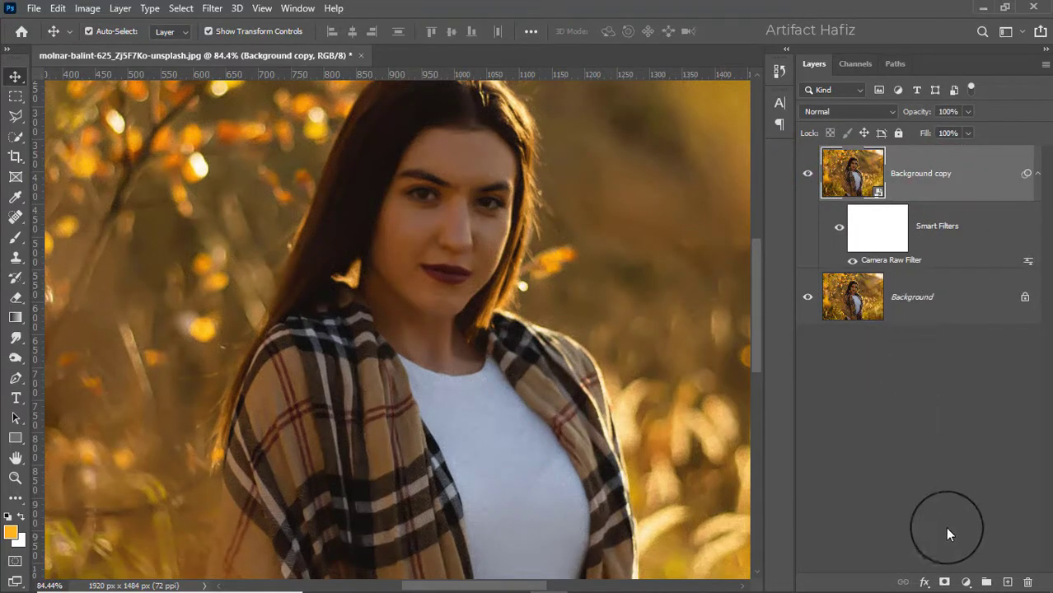
# Add a layer mask to the Background copy layer
pyautogui.click(944, 582)
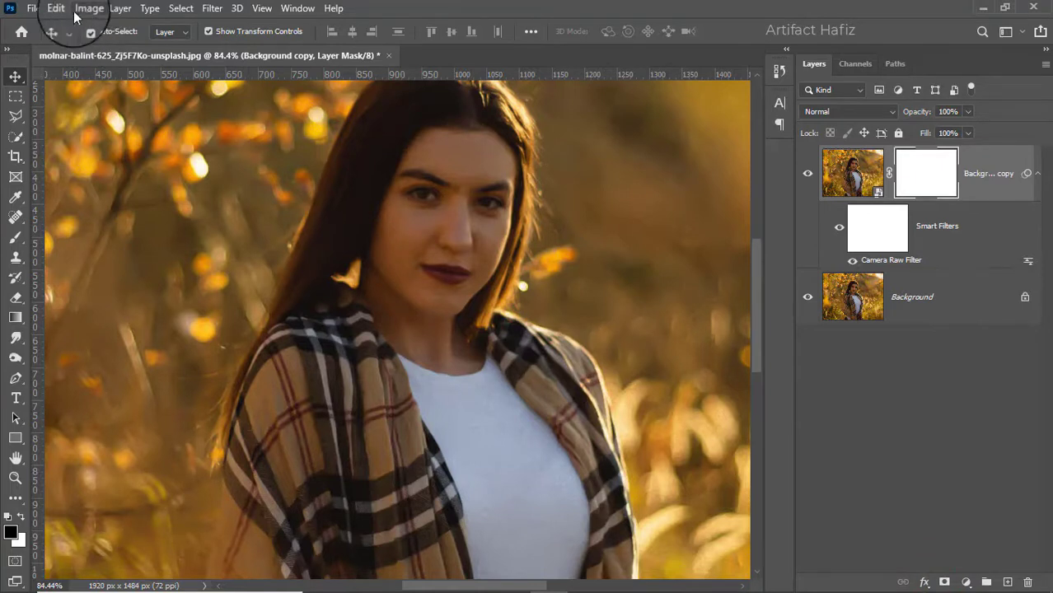
pyautogui.click(15, 238)
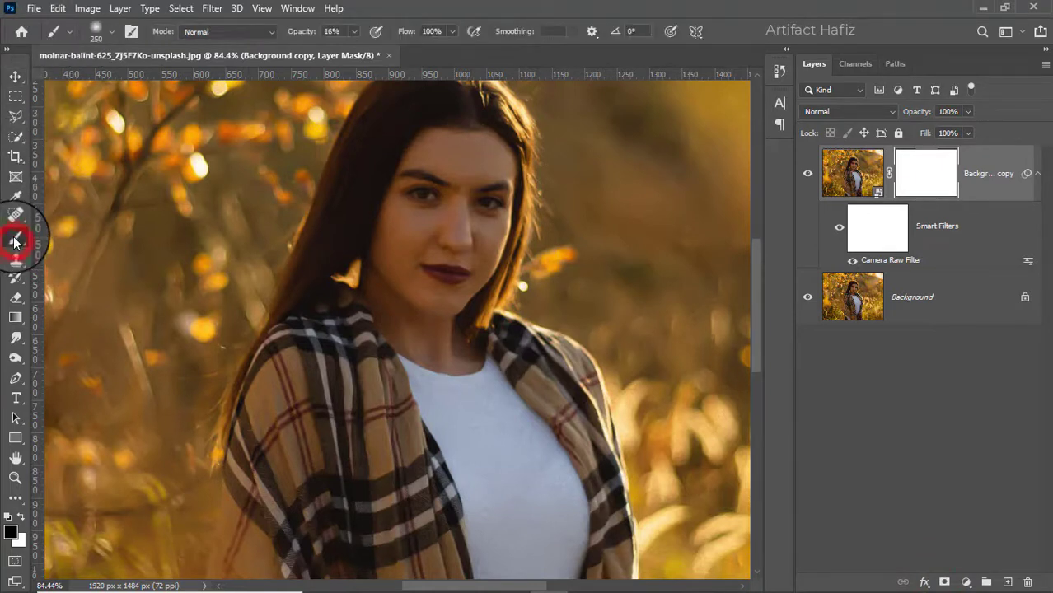
# Set the brush to Soft Round at 100% opacity with black foreground color and a 20 px size
pyautogui.click(103, 33)
pyautogui.click(93, 231)
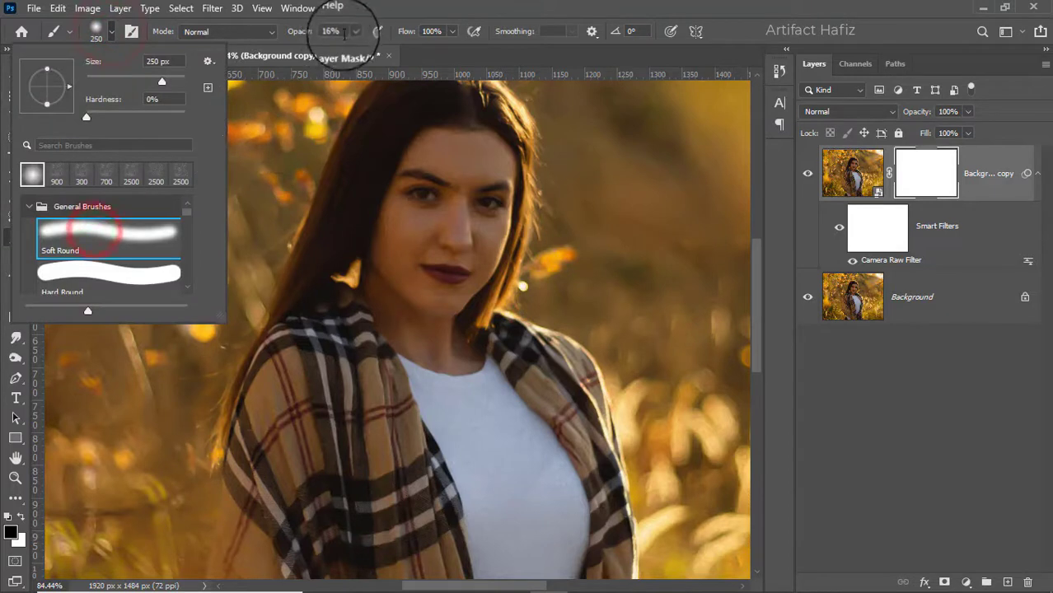
pyautogui.click(346, 32)
pyautogui.click(354, 31)
pyautogui.moveTo(358, 49); pyautogui.dragTo(419, 52)
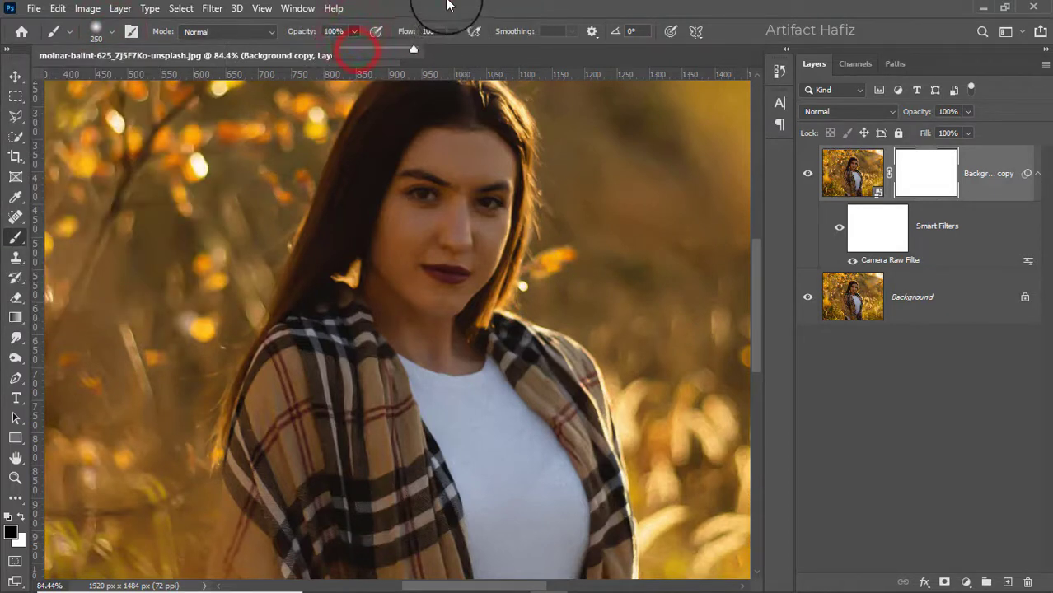
pyautogui.click(21, 517)
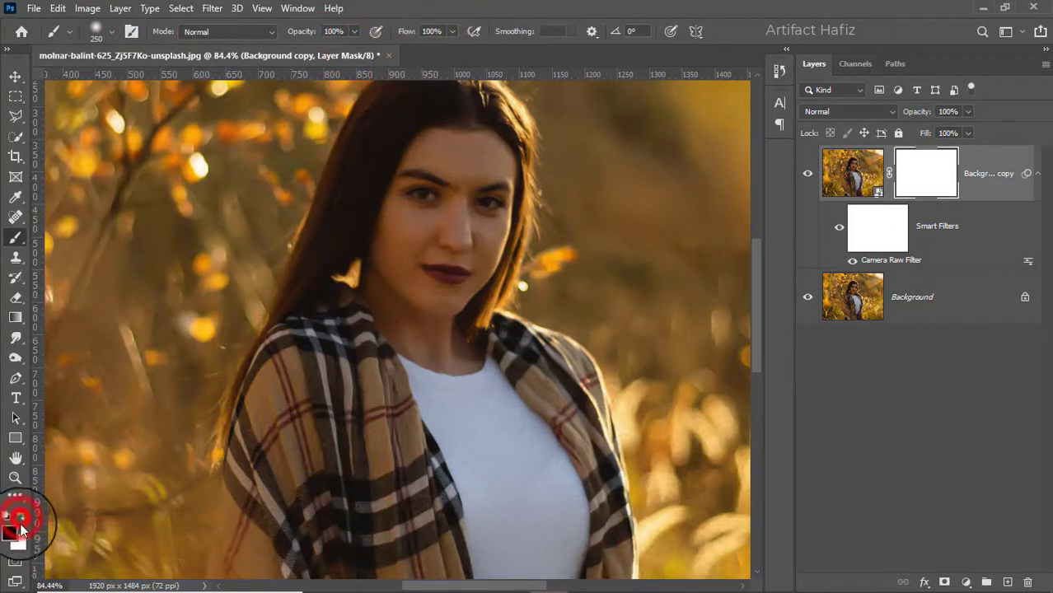
pyautogui.press('[')
pyautogui.press('[')
pyautogui.press('[')
pyautogui.press('[')
pyautogui.press('[')
pyautogui.press('[')
pyautogui.press('[')
pyautogui.press('[')
pyautogui.press('[')
pyautogui.press('[')
pyautogui.press('[')
pyautogui.press('[')
pyautogui.press('[')
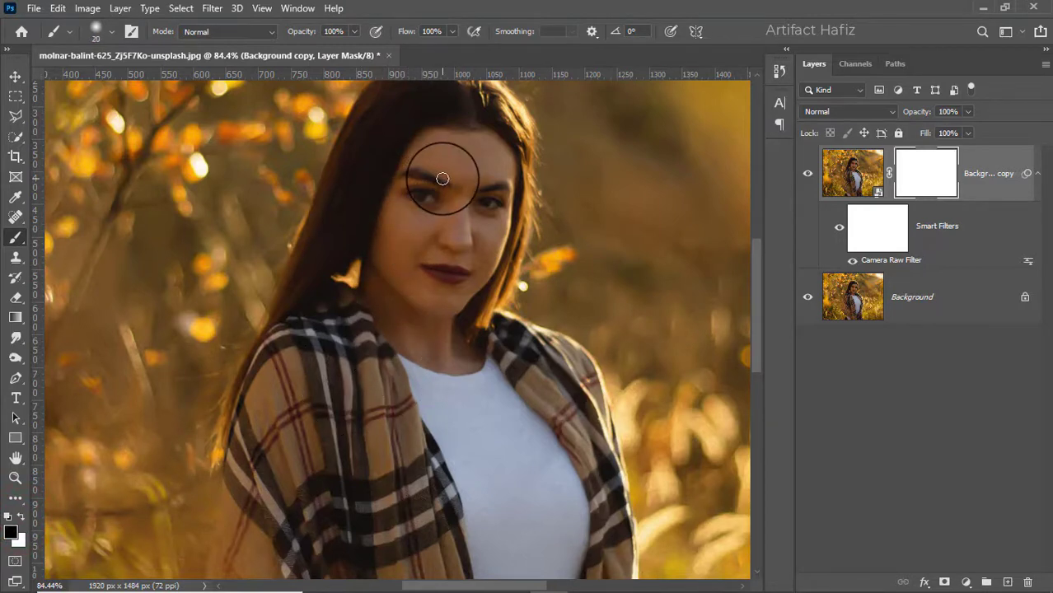
# Paint black on the mask over the eyes, nose and lips to bring back the original detail
pyautogui.scroll(3, 442, 179)
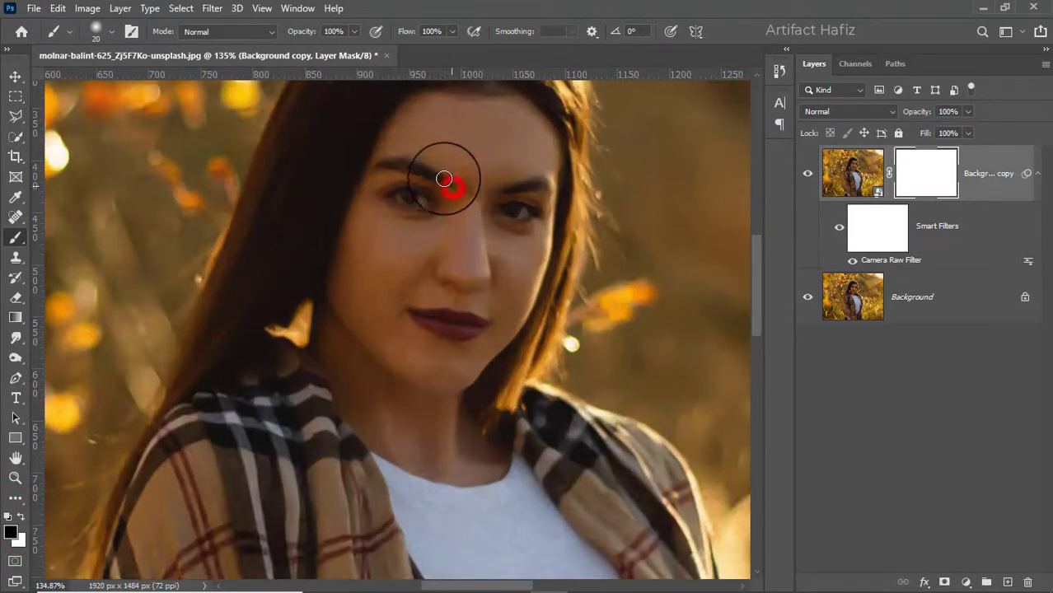
pyautogui.moveTo(375, 198)
pyautogui.mouseDown()
pyautogui.moveTo(406, 189)
pyautogui.moveTo(413, 203)
pyautogui.moveTo(395, 196)
pyautogui.mouseUp()
pyautogui.moveTo(505, 193)
pyautogui.mouseDown()
pyautogui.moveTo(550, 185)
pyautogui.moveTo(504, 218)
pyautogui.moveTo(499, 210)
pyautogui.moveTo(536, 209)
pyautogui.moveTo(523, 218)
pyautogui.moveTo(495, 214)
pyautogui.mouseUp()
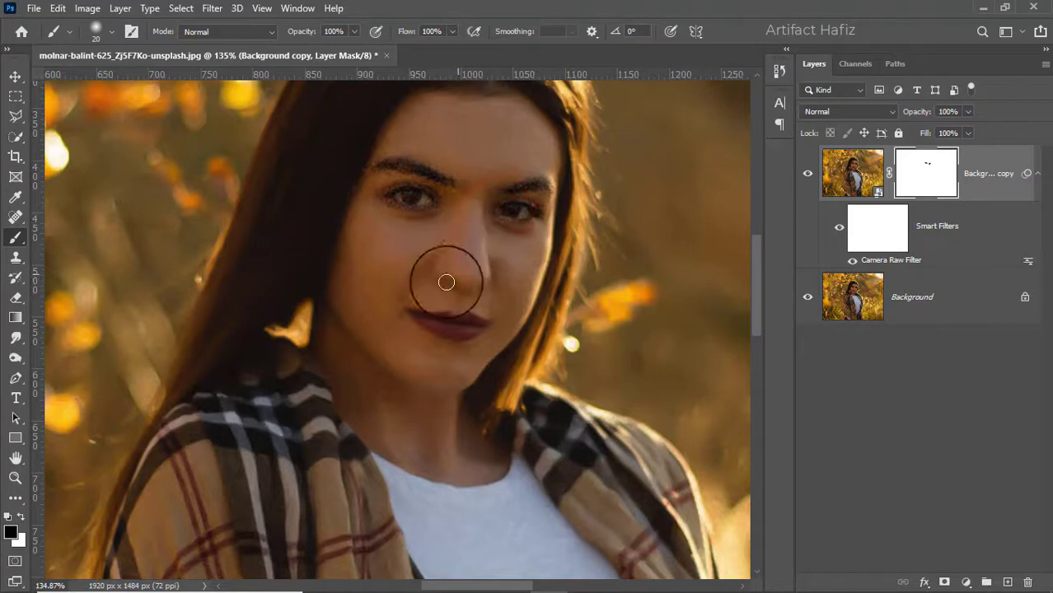
pyautogui.moveTo(439, 267)
pyautogui.mouseDown()
pyautogui.moveTo(466, 276)
pyautogui.moveTo(482, 259)
pyautogui.moveTo(473, 278)
pyautogui.moveTo(492, 265)
pyautogui.mouseUp()
pyautogui.moveTo(415, 313); pyautogui.dragTo(482, 318)
# Enlarge the brush to 60 px and paint black on the mask over the hair
pyautogui.scroll(-6, 365, 193)
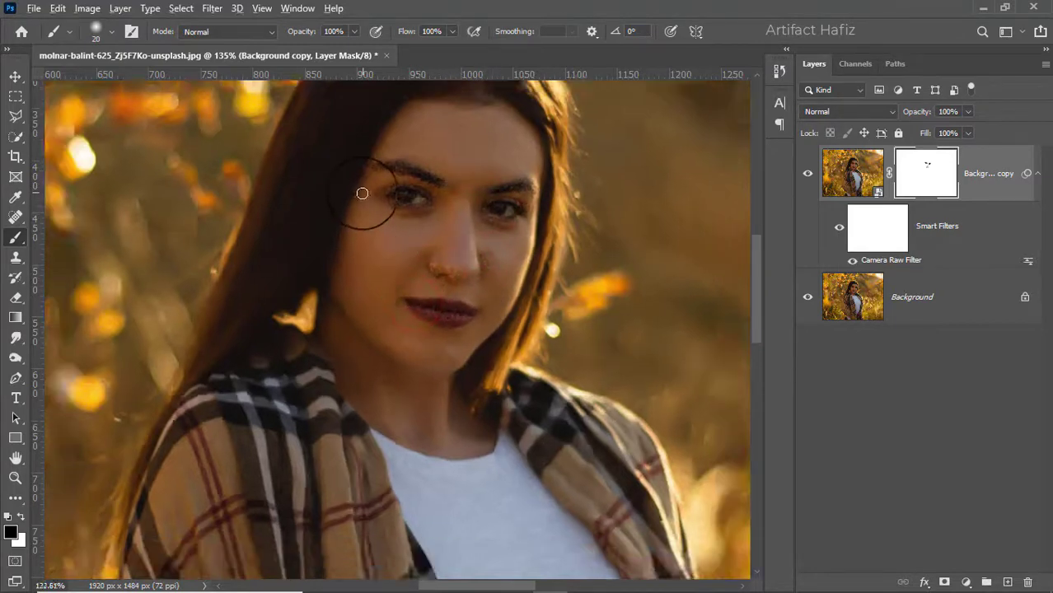
pyautogui.scroll(1, 365, 226)
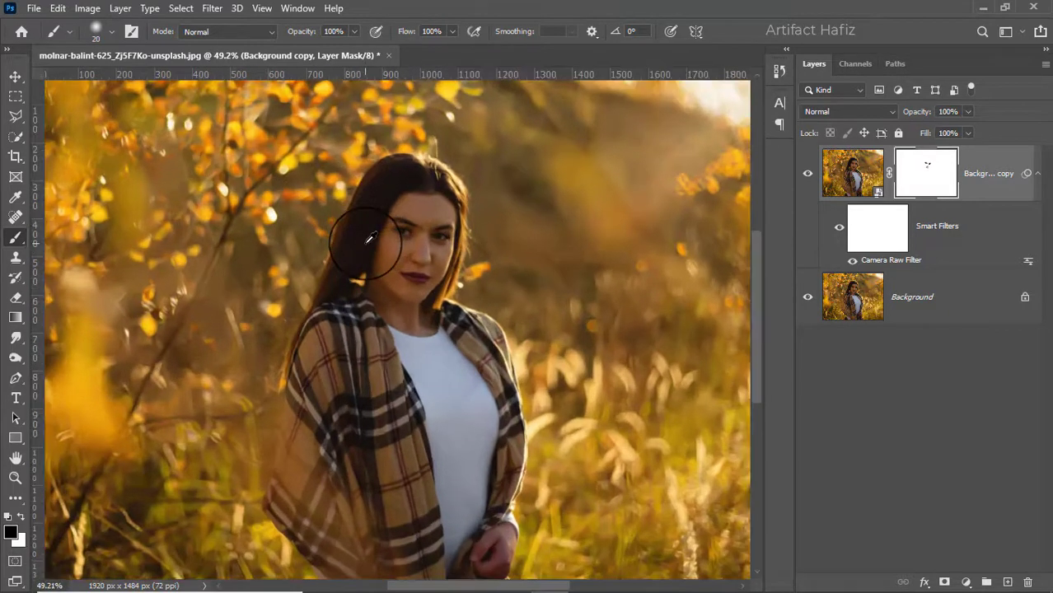
pyautogui.scroll(3, 376, 254)
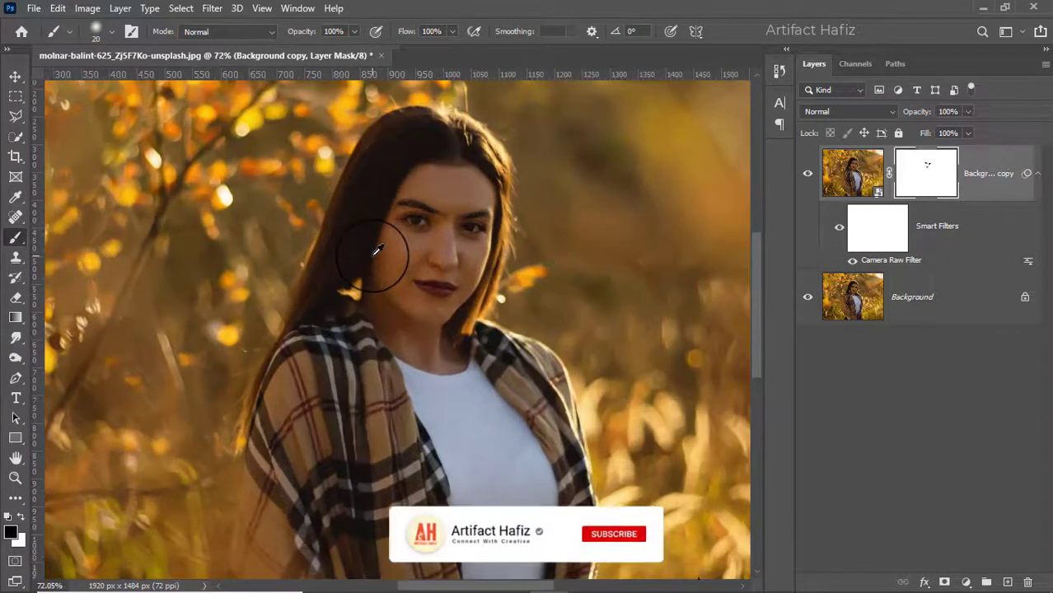
pyautogui.scroll(-1, 376, 249)
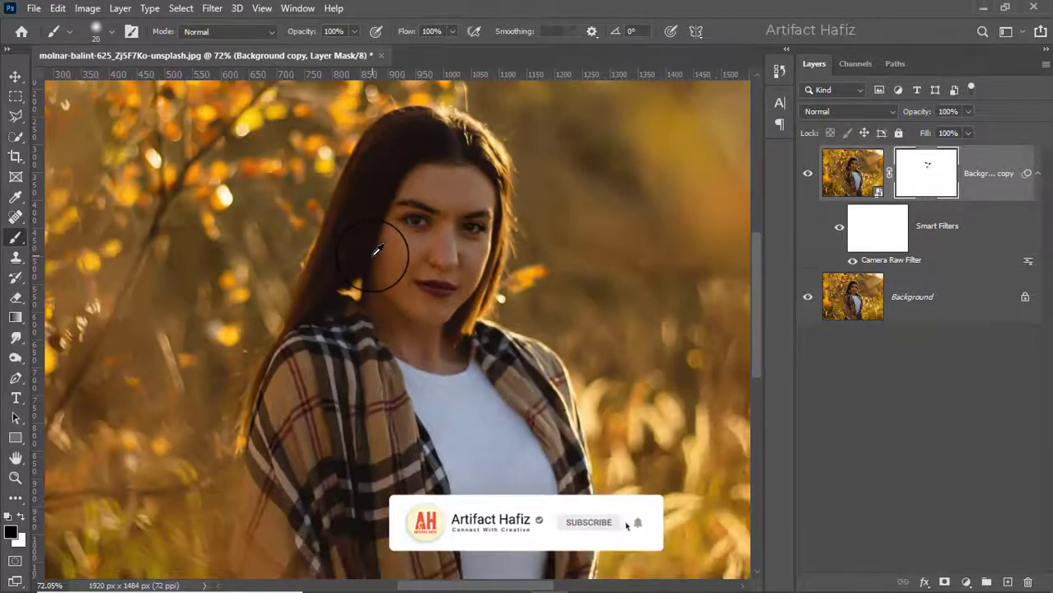
pyautogui.press(']')
pyautogui.moveTo(444, 155)
pyautogui.mouseDown()
pyautogui.moveTo(394, 176)
pyautogui.moveTo(328, 308)
pyautogui.mouseUp()
pyautogui.moveTo(429, 138)
pyautogui.mouseDown()
pyautogui.moveTo(370, 165)
pyautogui.moveTo(404, 165)
pyautogui.mouseUp()
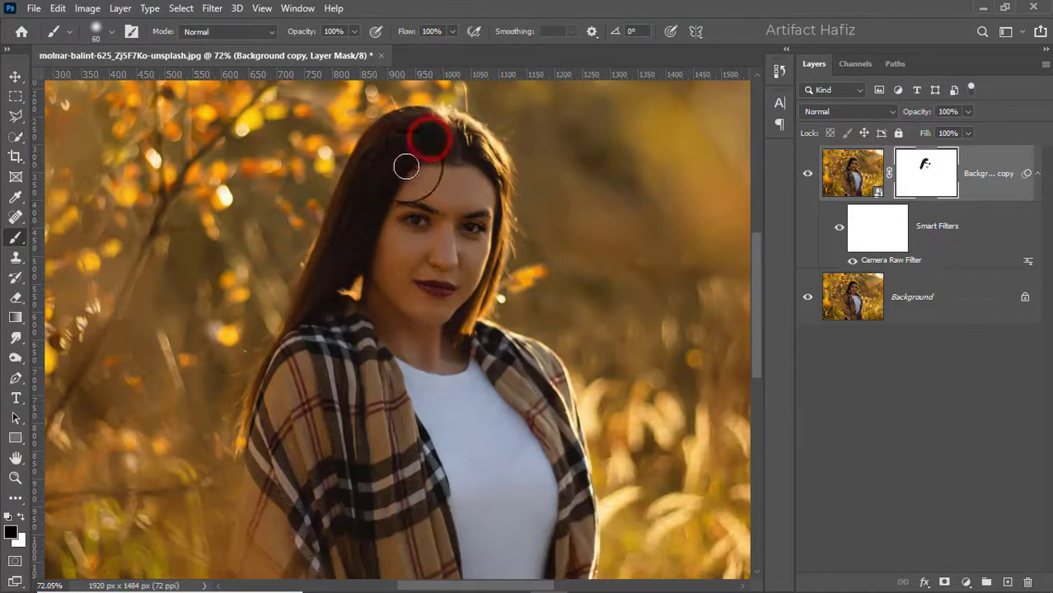
pyautogui.moveTo(412, 117)
pyautogui.mouseDown()
pyautogui.moveTo(368, 165)
pyautogui.moveTo(307, 322)
pyautogui.mouseUp()
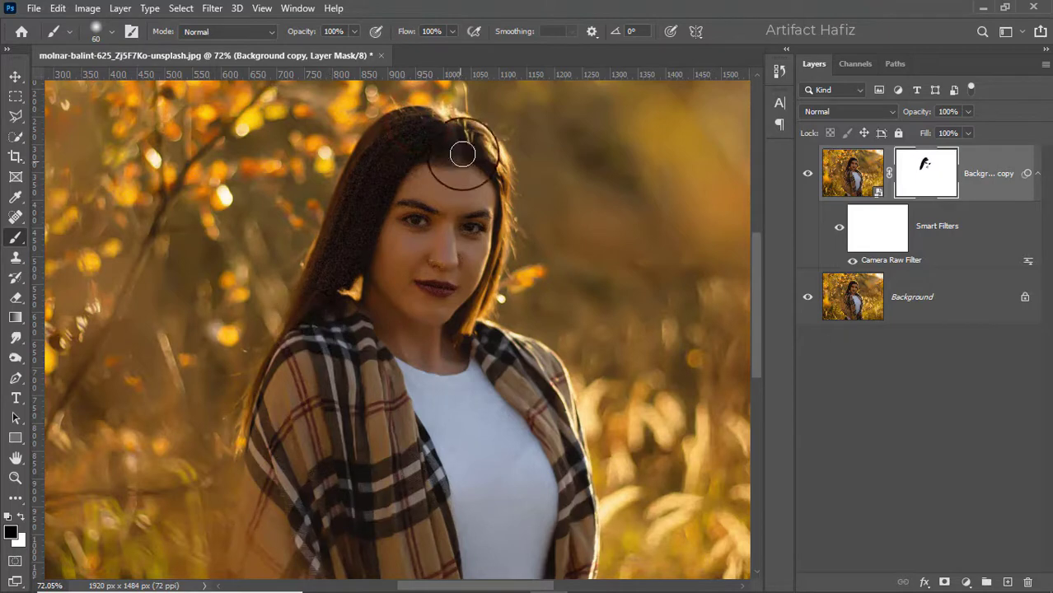
pyautogui.moveTo(463, 122)
pyautogui.mouseDown()
pyautogui.moveTo(503, 228)
pyautogui.moveTo(482, 324)
pyautogui.moveTo(469, 338)
pyautogui.moveTo(494, 298)
pyautogui.moveTo(480, 329)
pyautogui.mouseUp()
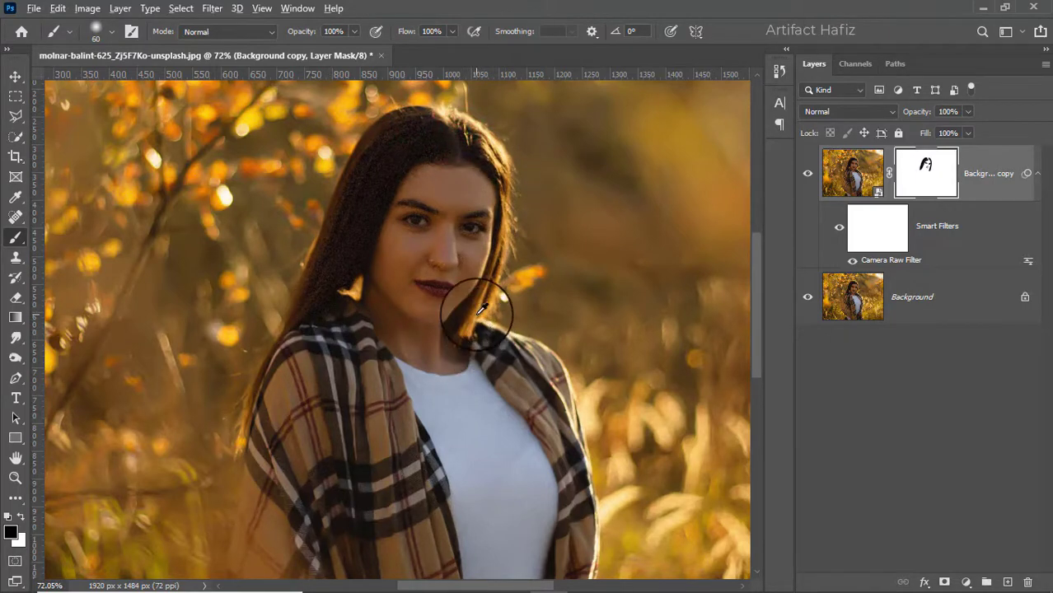
# Paint black on the mask over the center of the face between nose and mouth
pyautogui.scroll(4, 451, 283)
pyautogui.moveTo(455, 191); pyautogui.dragTo(458, 264)
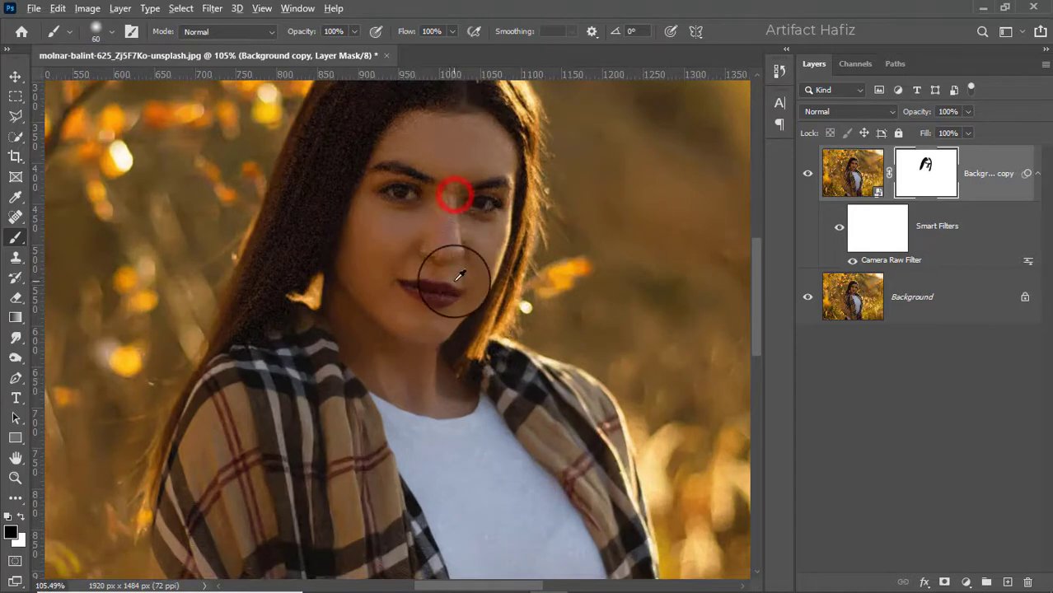
pyautogui.scroll(-6, 446, 254)
pyautogui.scroll(3, 286, 292)
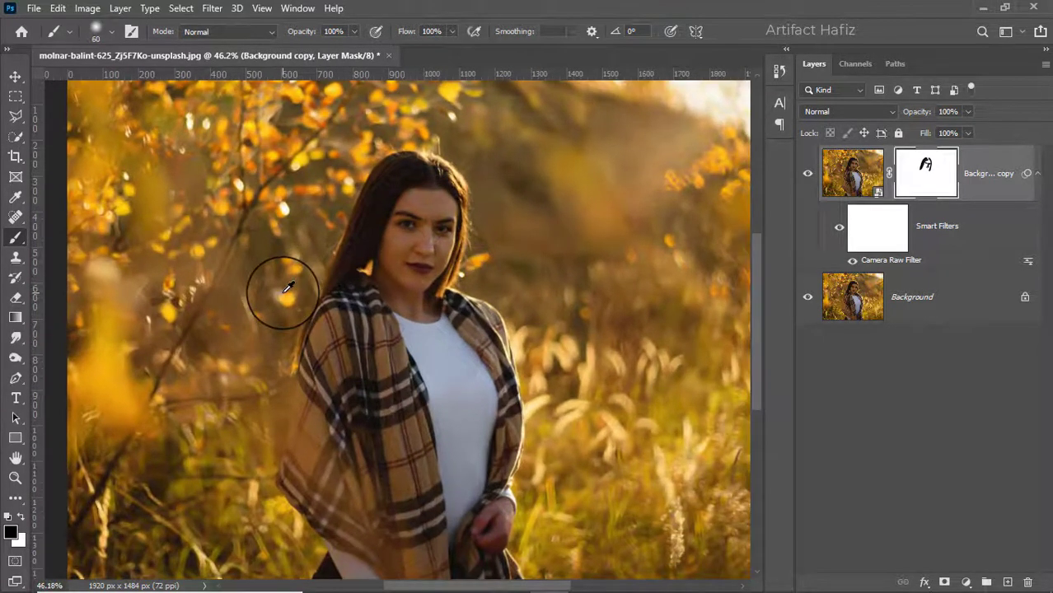
pyautogui.scroll(-2, 283, 293)
pyautogui.scroll(1, 283, 291)
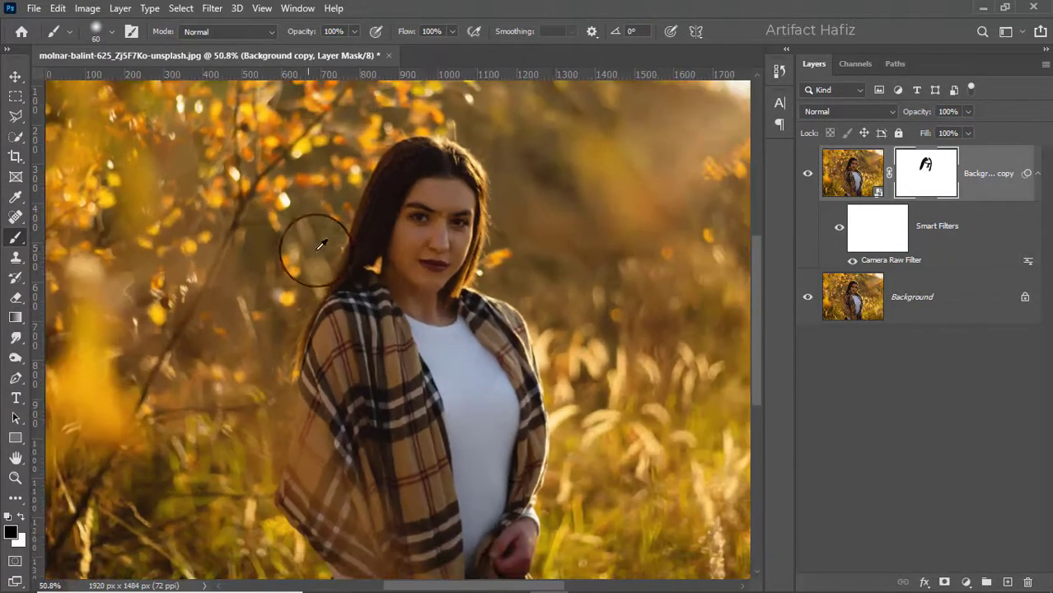
# Switch the foreground to white, lower brush opacity to 16% and enlarge the brush to 1100 px
pyautogui.click(23, 518)
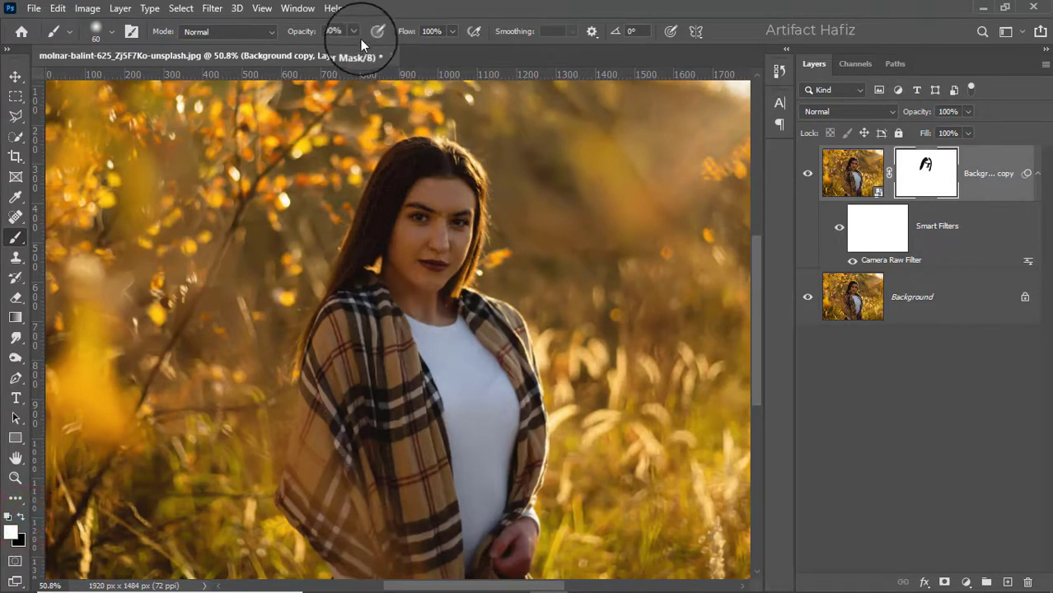
pyautogui.moveTo(295, 55); pyautogui.dragTo(295, 51)
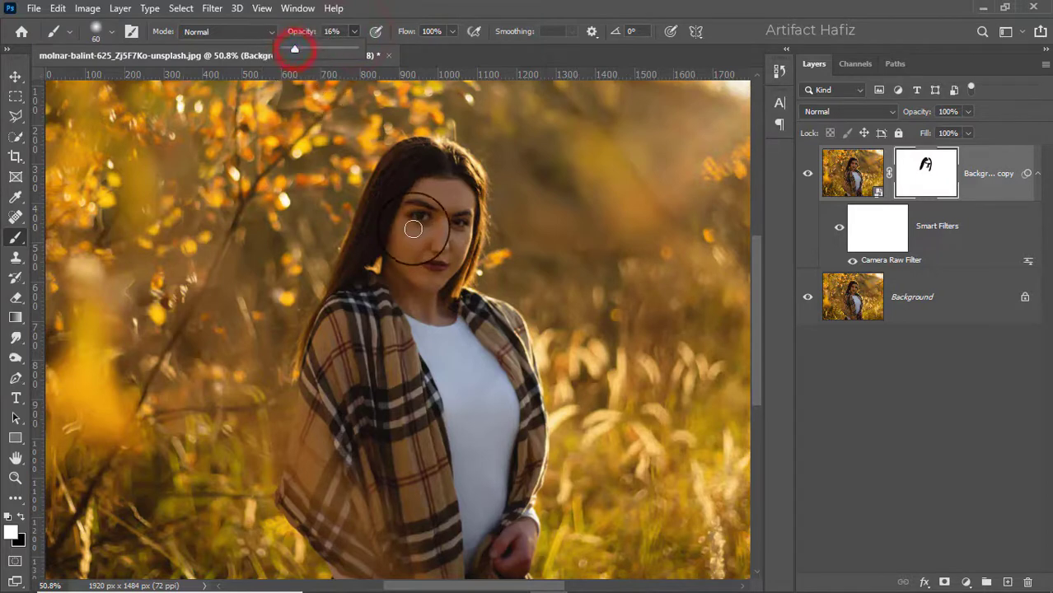
pyautogui.press(']')
pyautogui.press(']')
pyautogui.press(']')
pyautogui.press(']')
pyautogui.press(']')
pyautogui.press(']')
pyautogui.press(']')
pyautogui.press(']')
pyautogui.press(']')
pyautogui.press(']')
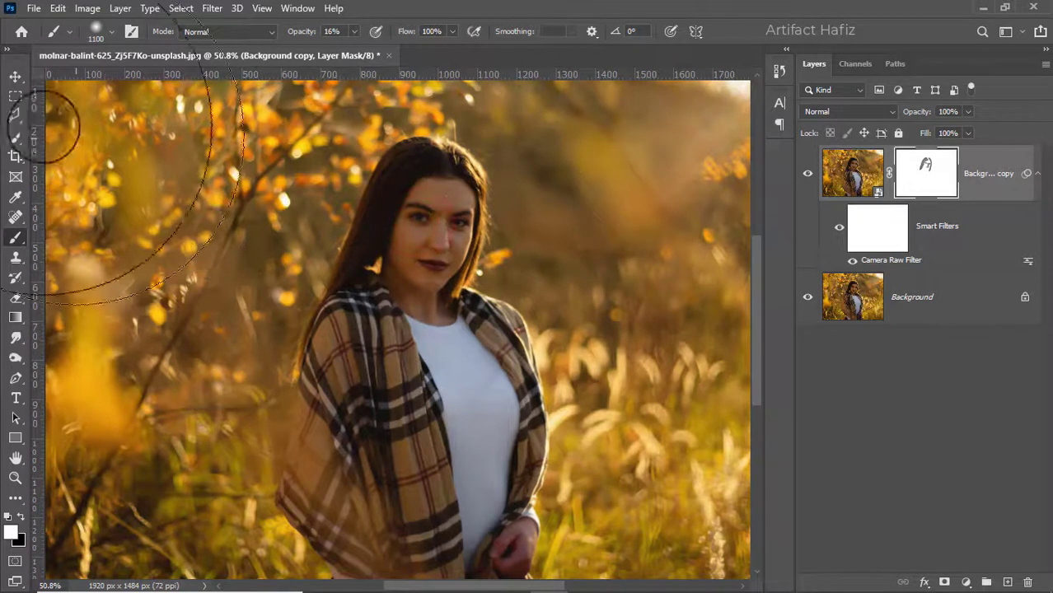
pyautogui.click(15, 76)
pyautogui.scroll(10, 443, 202)
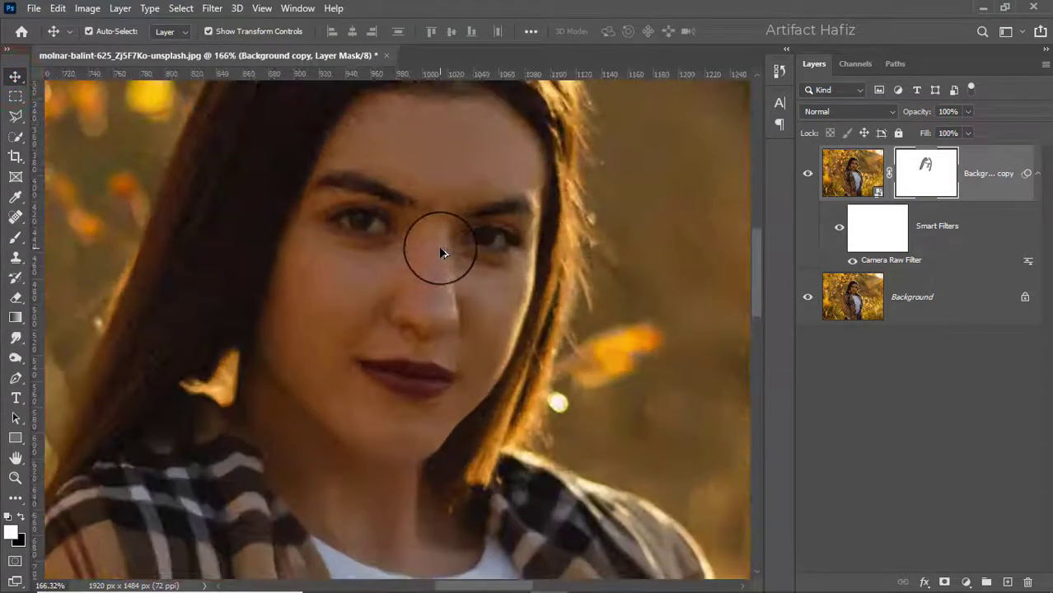
pyautogui.scroll(-10, 442, 253)
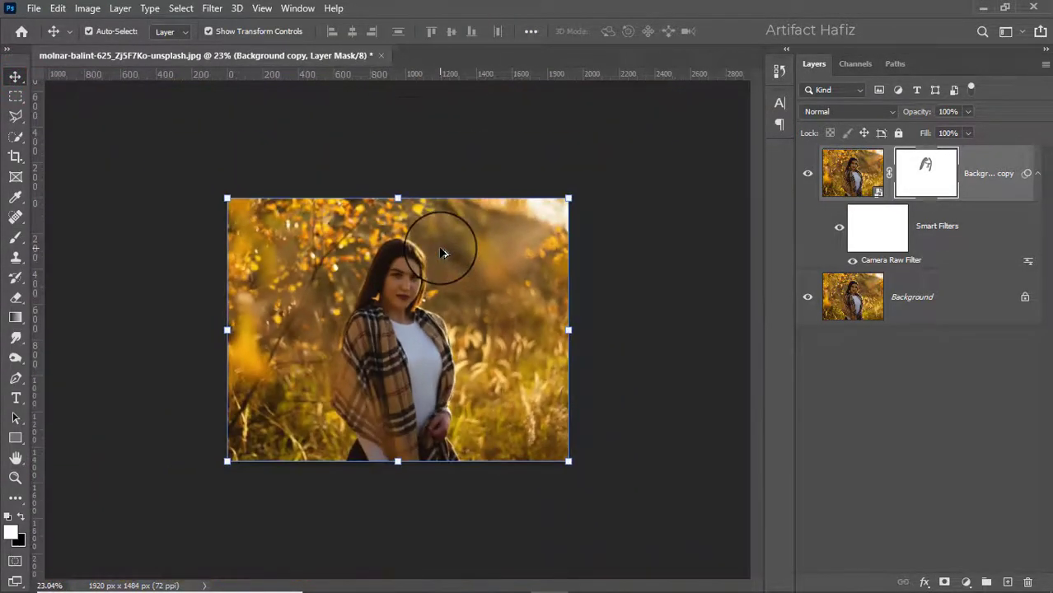
# Add a Curves adjustment layer and bend the RGB curve into an S-shape
pyautogui.click(966, 583)
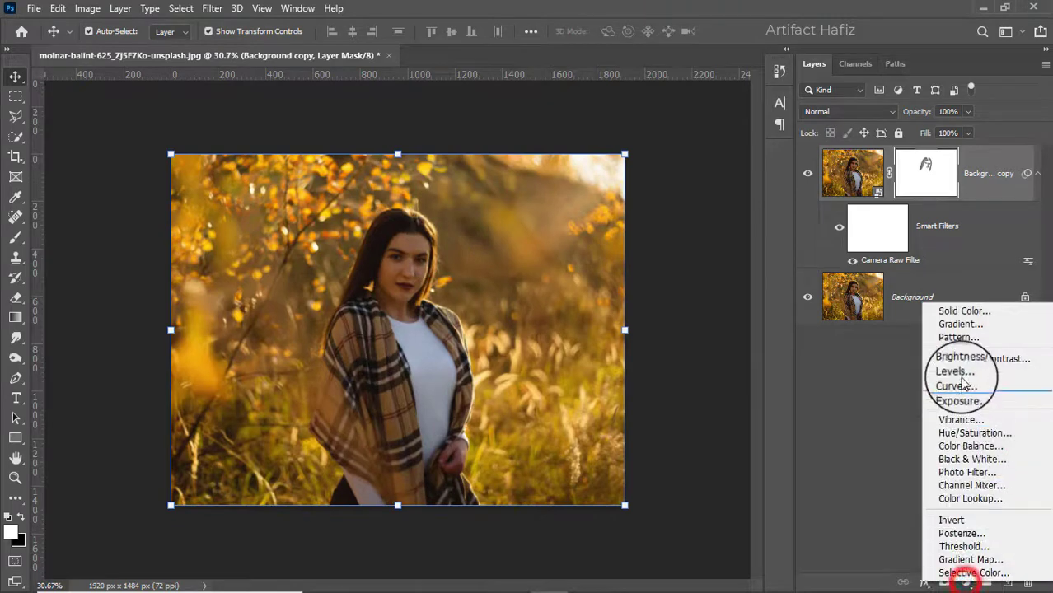
pyautogui.click(956, 384)
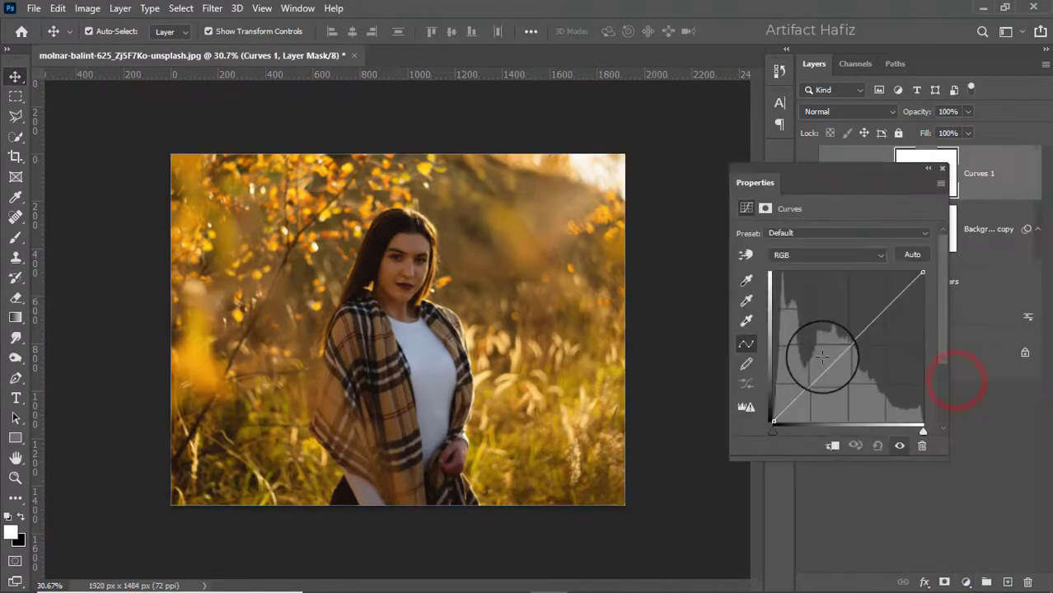
pyautogui.moveTo(809, 383); pyautogui.dragTo(815, 384)
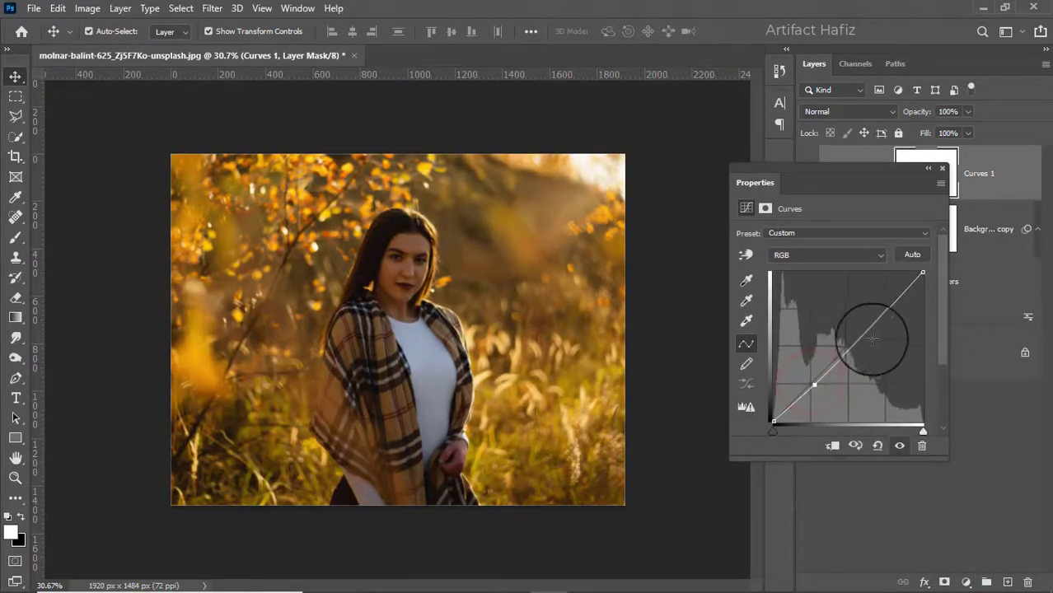
pyautogui.moveTo(880, 316); pyautogui.dragTo(877, 303)
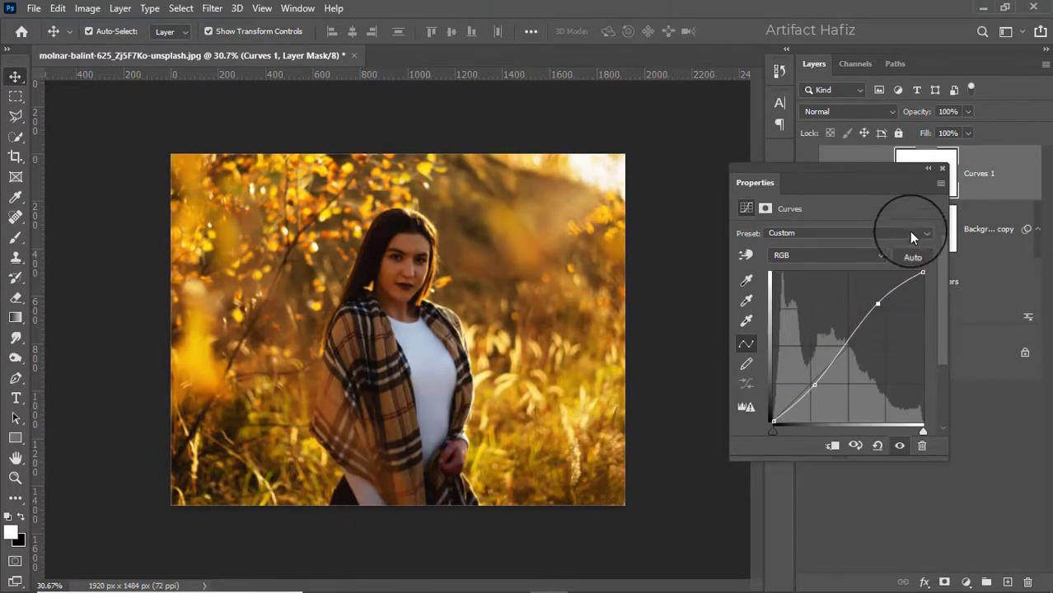
# Set the Curves layer's blend mode to Luminosity
pyautogui.click(941, 171)
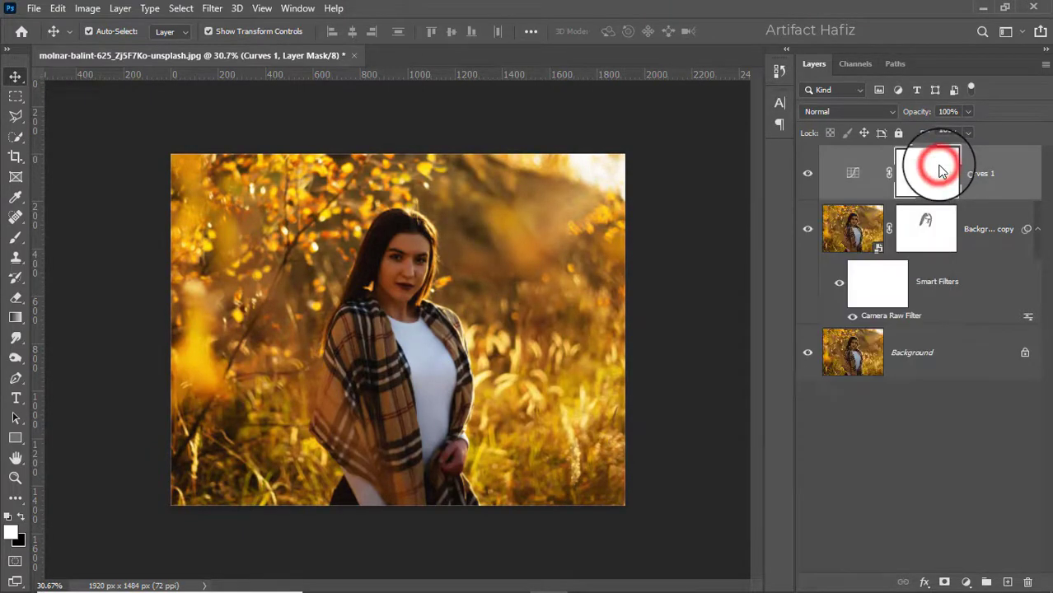
pyautogui.click(828, 113)
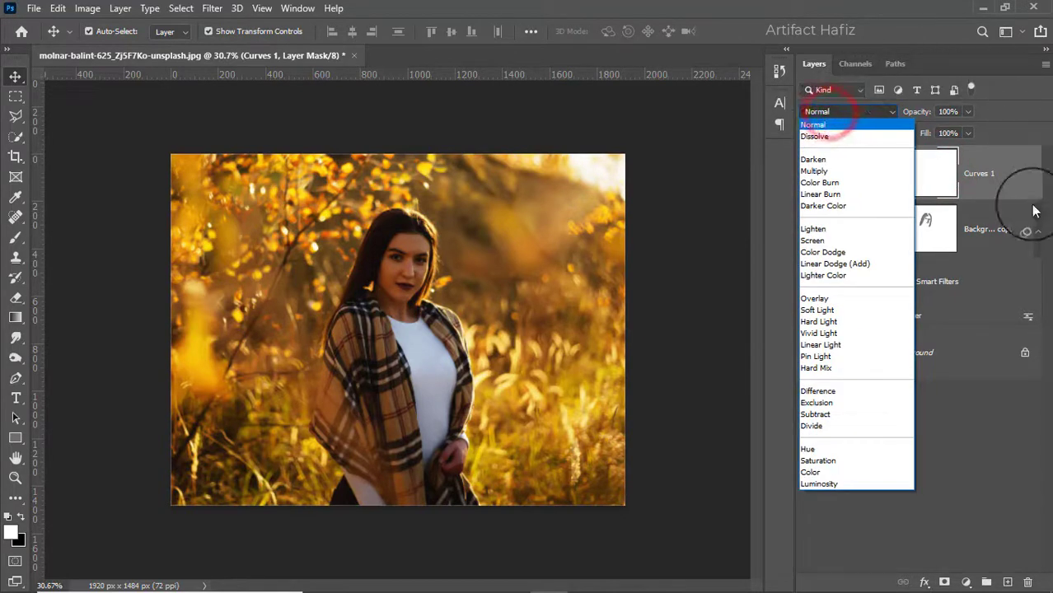
pyautogui.click(803, 484)
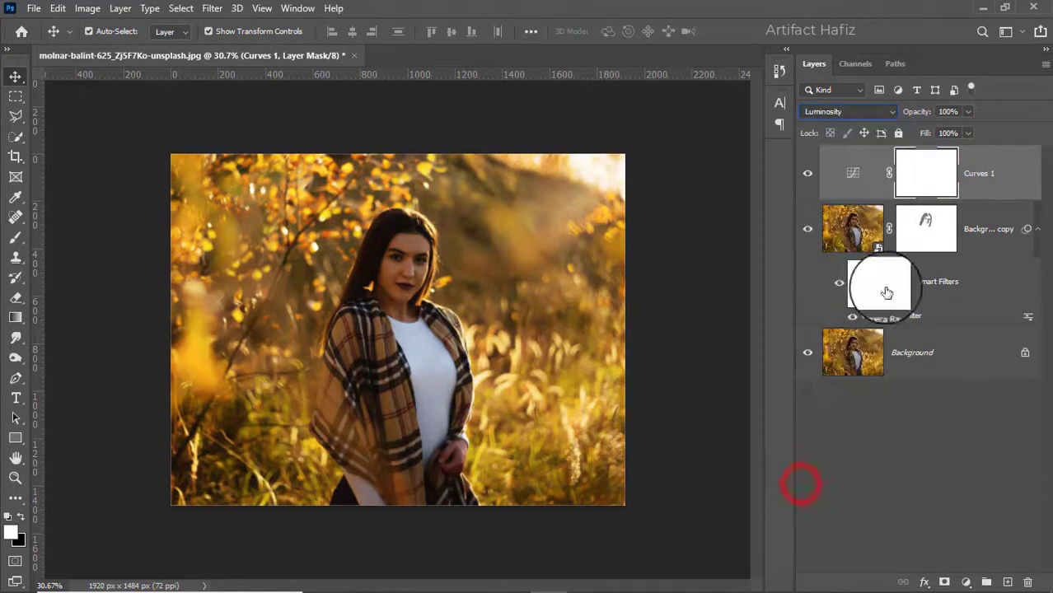
# Invert the Curves layer's mask to black with the Brush tool active
pyautogui.click(929, 169)
pyautogui.click(15, 237)
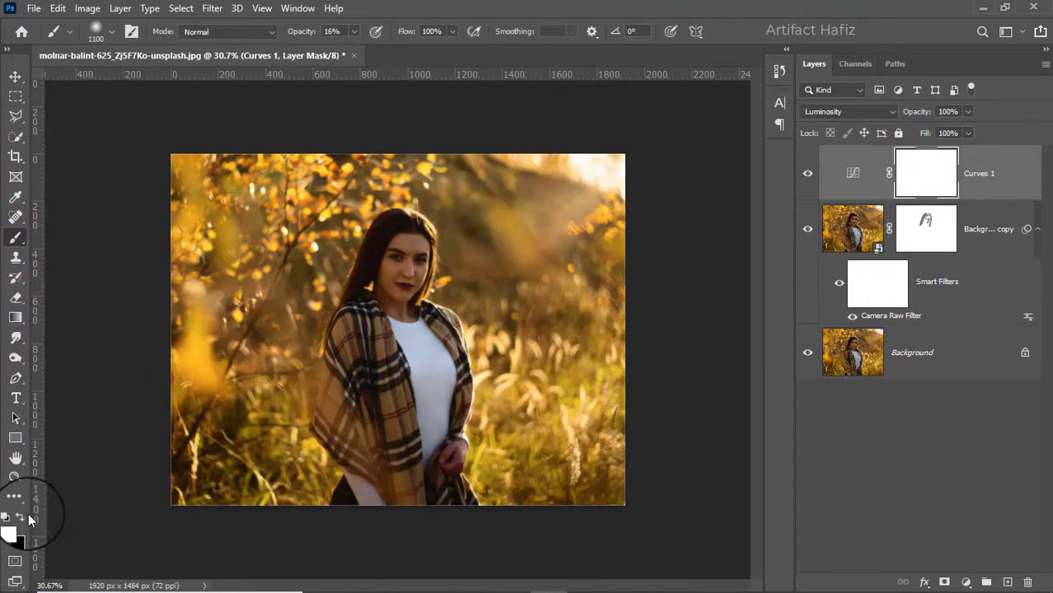
pyautogui.click(87, 8)
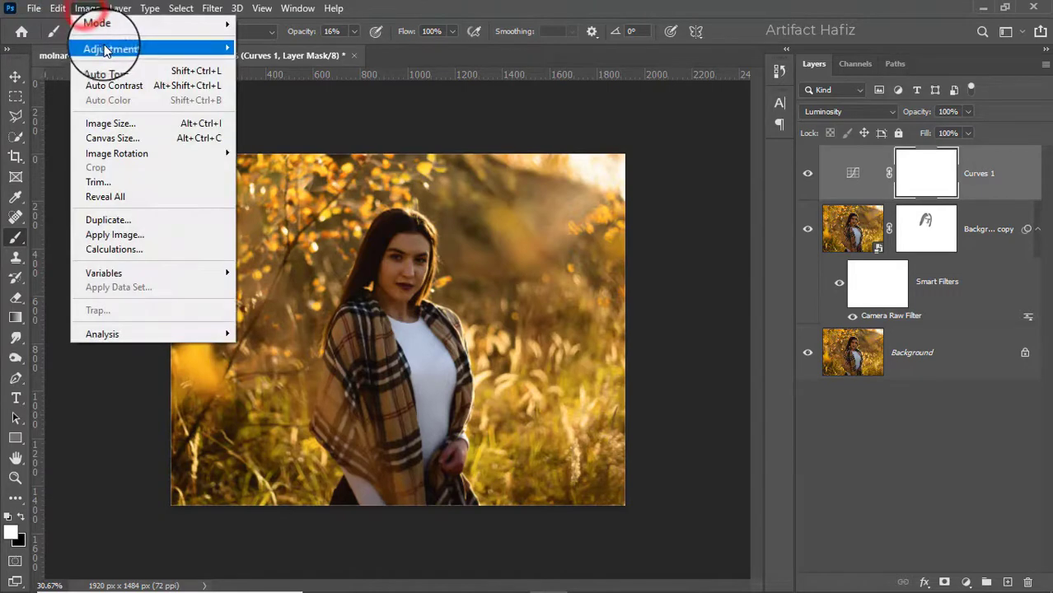
pyautogui.moveTo(105, 50)
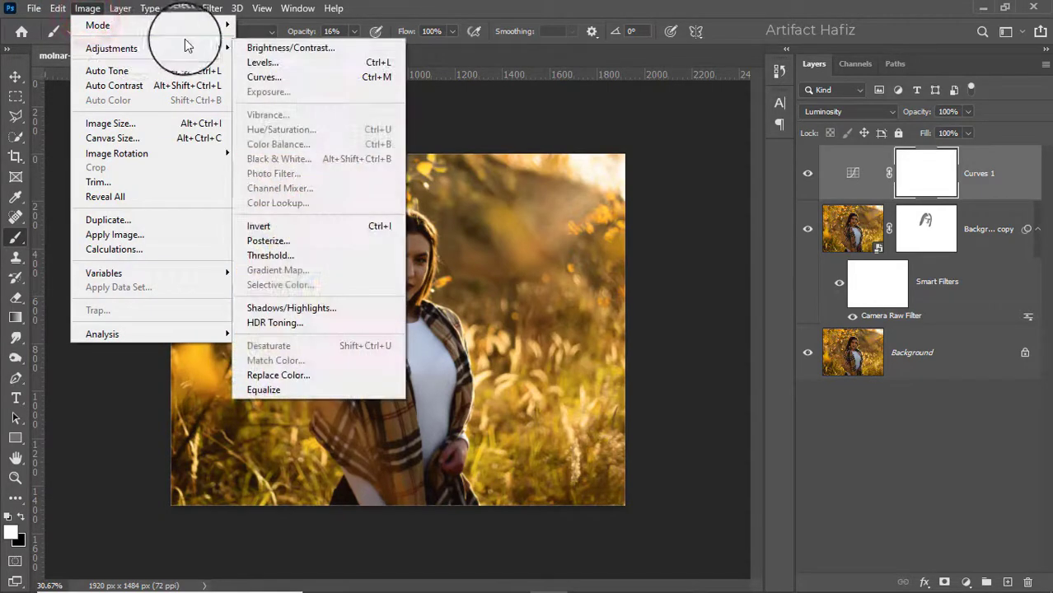
pyautogui.click(266, 233)
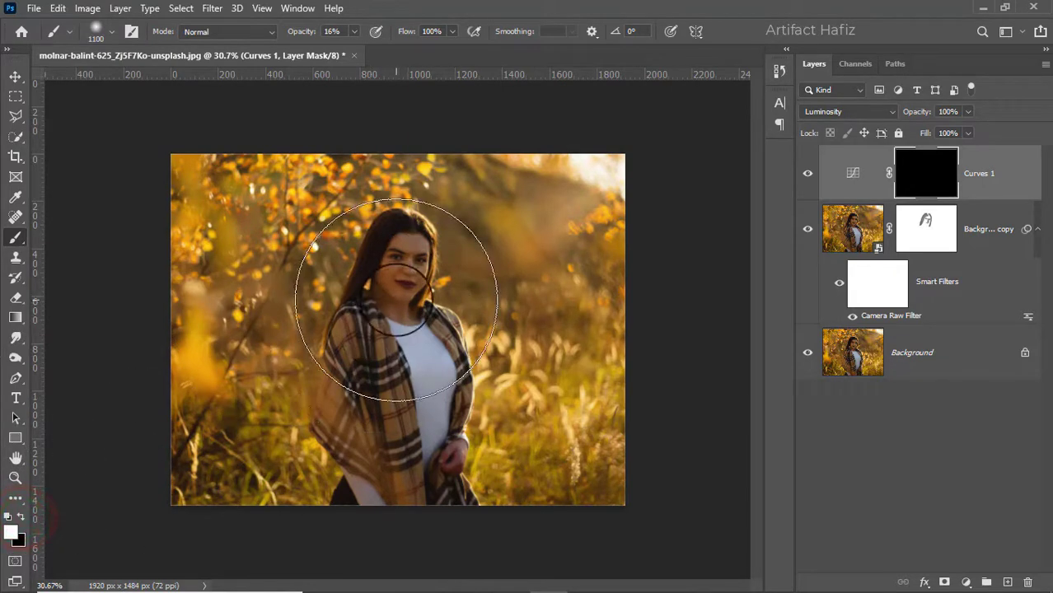
# Shrink the brush to 400 px and paint white on the Curves mask over the face
pyautogui.press('[')
pyautogui.press('[')
pyautogui.press('[')
pyautogui.press('[')
pyautogui.press('[')
pyautogui.press('[')
pyautogui.press('[')
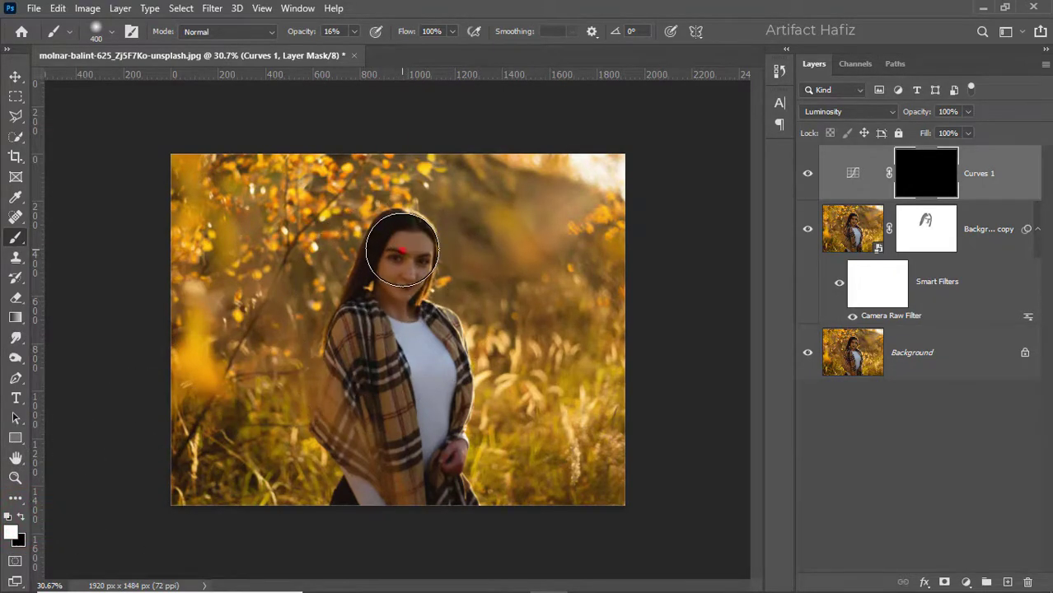
pyautogui.moveTo(403, 249); pyautogui.dragTo(404, 298)
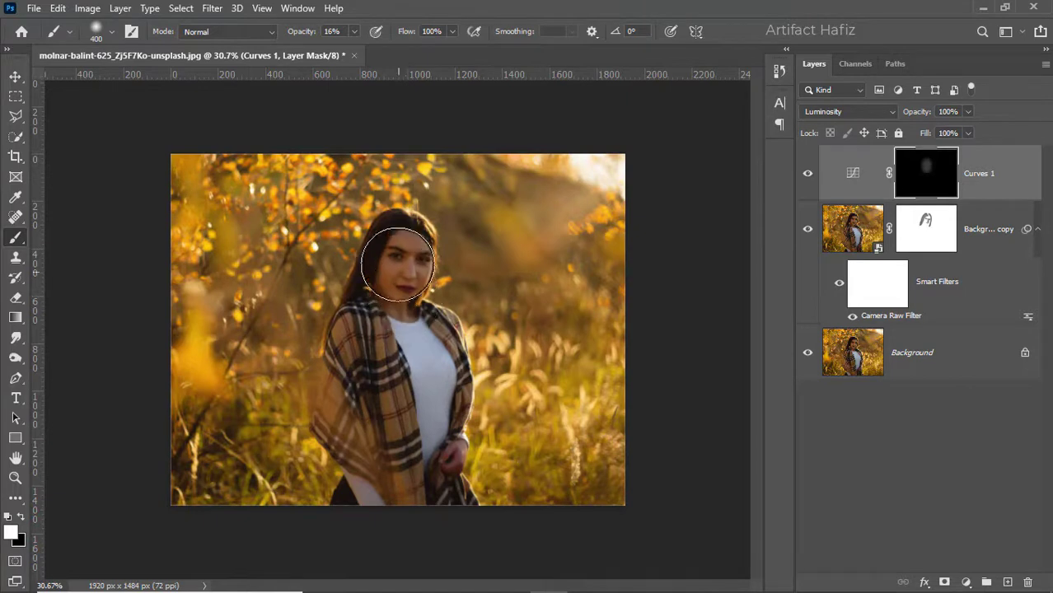
# Raise brush opacity to 100% and paint white on the mask down over the face and neck
pyautogui.click(353, 33)
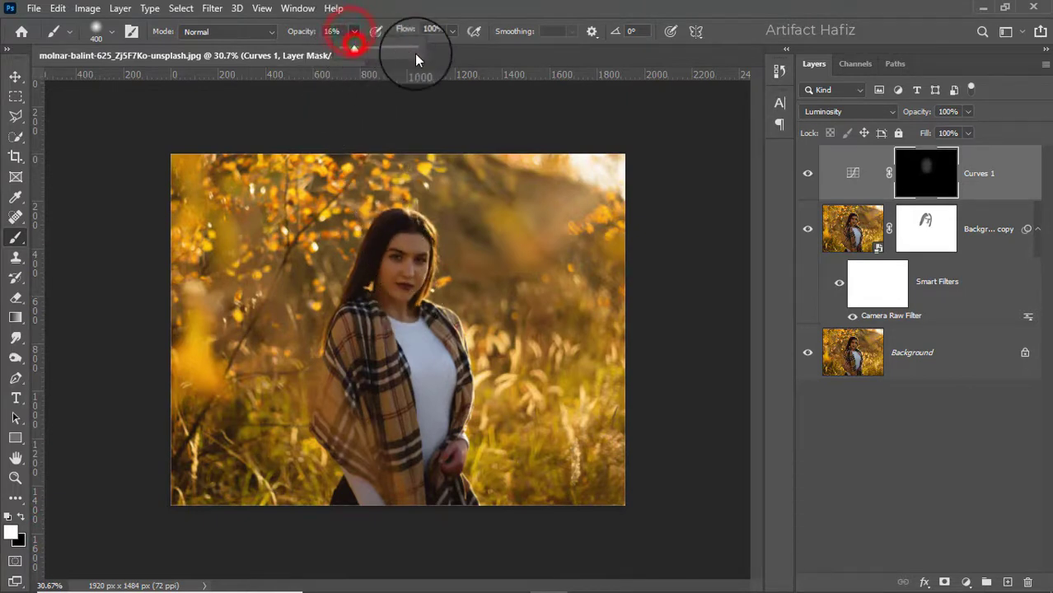
pyautogui.moveTo(355, 49); pyautogui.dragTo(452, 51)
pyautogui.click(398, 243)
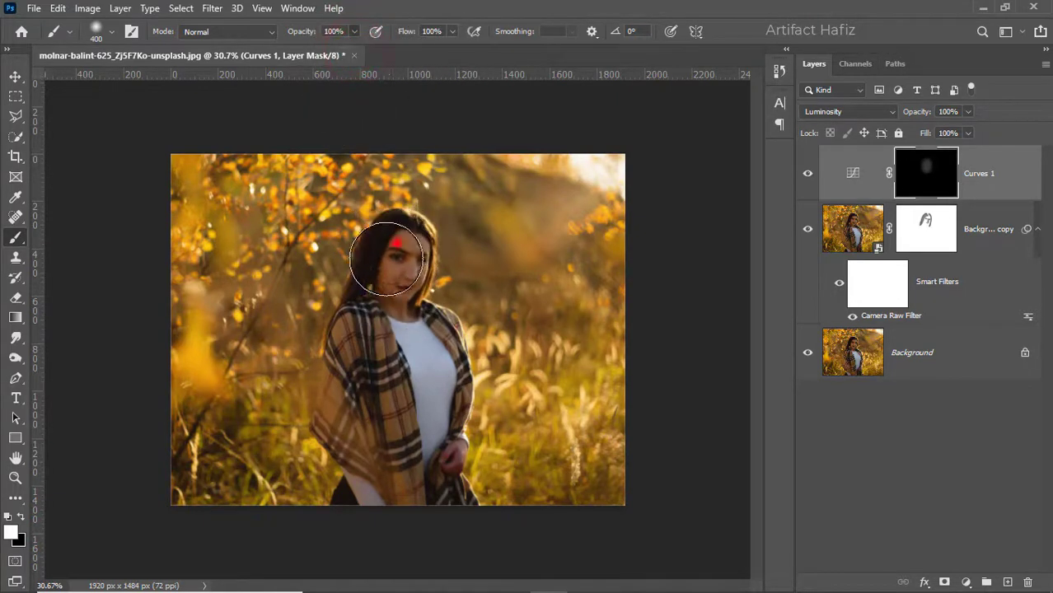
pyautogui.moveTo(387, 259)
pyautogui.mouseDown()
pyautogui.moveTo(403, 314)
pyautogui.moveTo(398, 249)
pyautogui.moveTo(399, 397)
pyautogui.mouseUp()
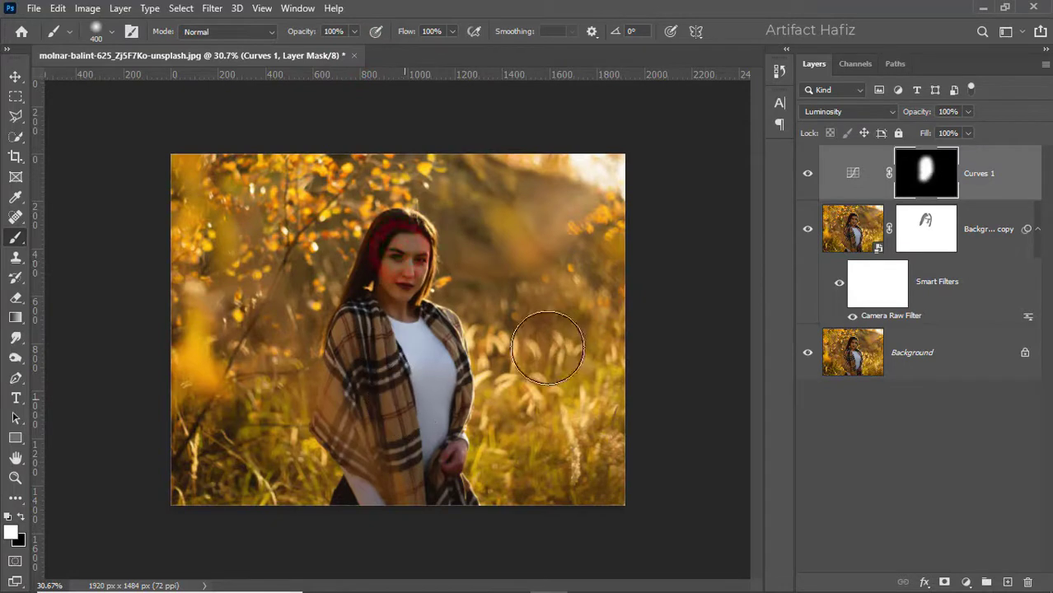
# Add a Color Lookup adjustment layer using the Soft_Warming.look 3DLUT file
pyautogui.click(808, 175)
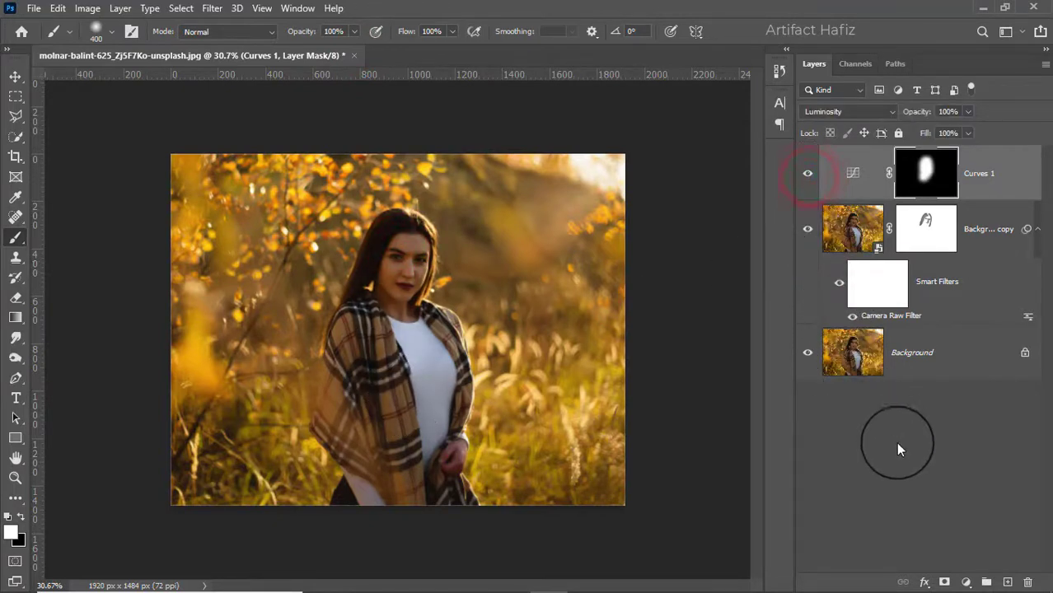
pyautogui.click(965, 582)
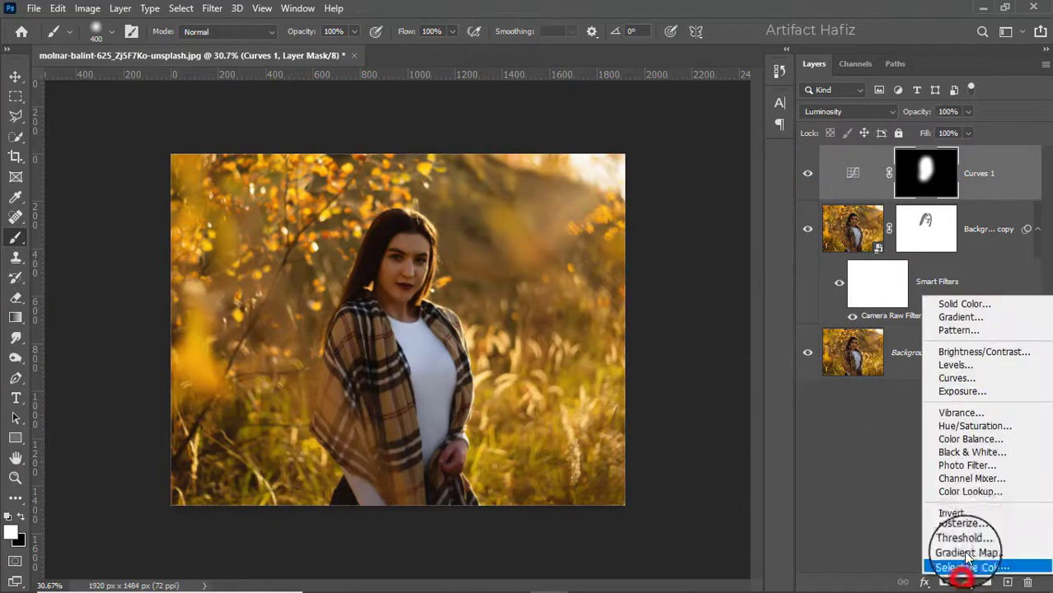
pyautogui.click(975, 495)
pyautogui.click(843, 237)
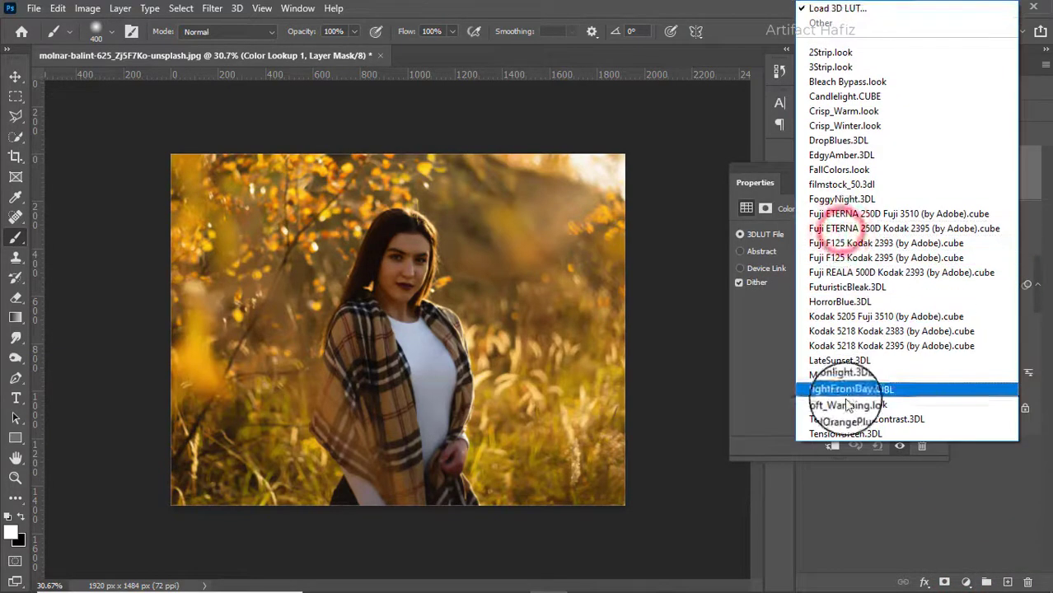
pyautogui.click(849, 405)
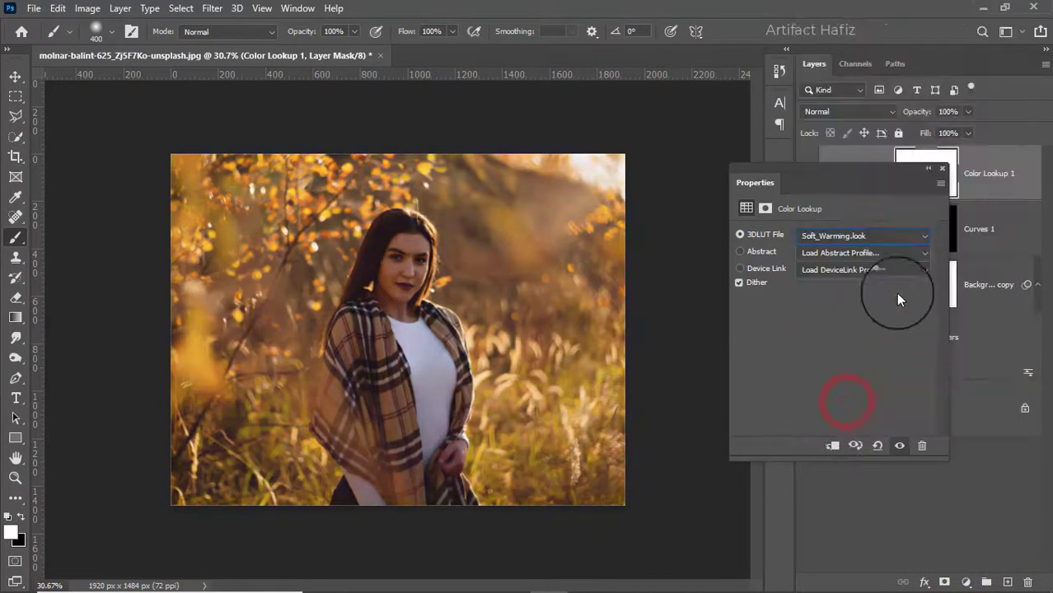
pyautogui.click(942, 172)
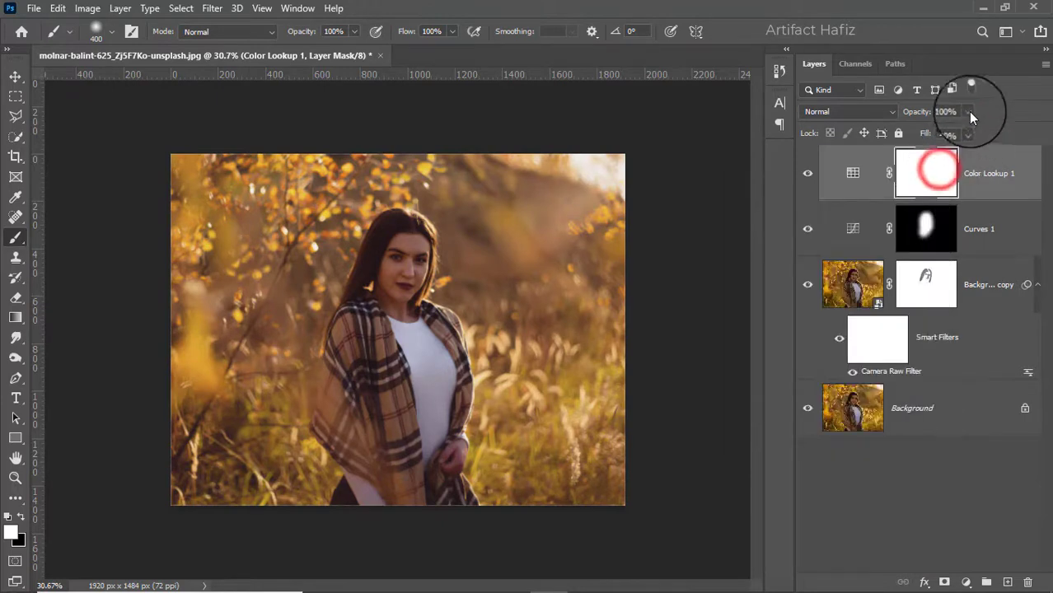
# Set the Color Lookup layer's opacity to 20%
pyautogui.click(968, 111)
pyautogui.click(917, 130)
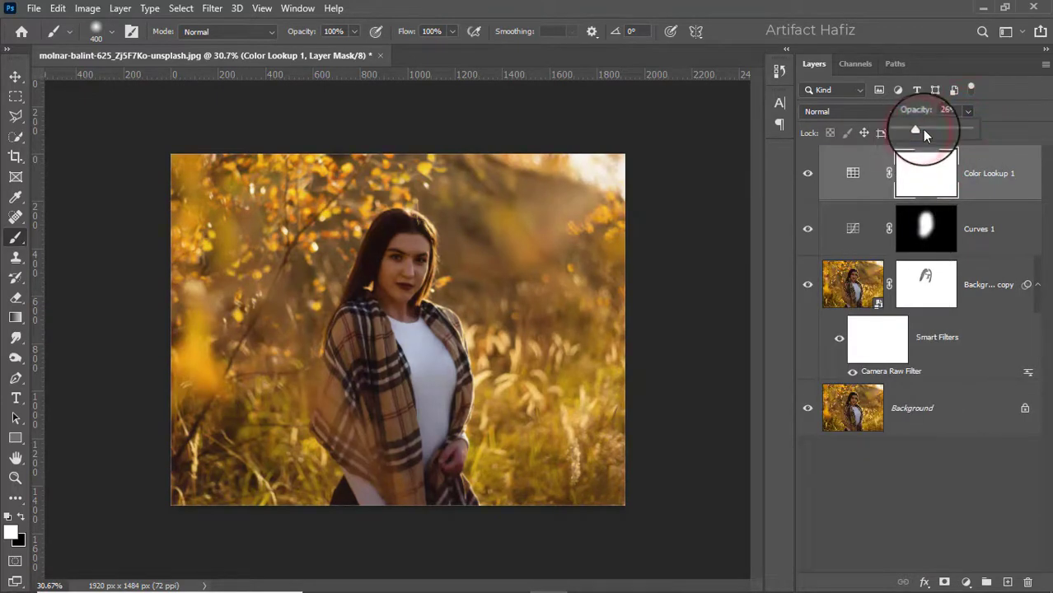
pyautogui.click(913, 131)
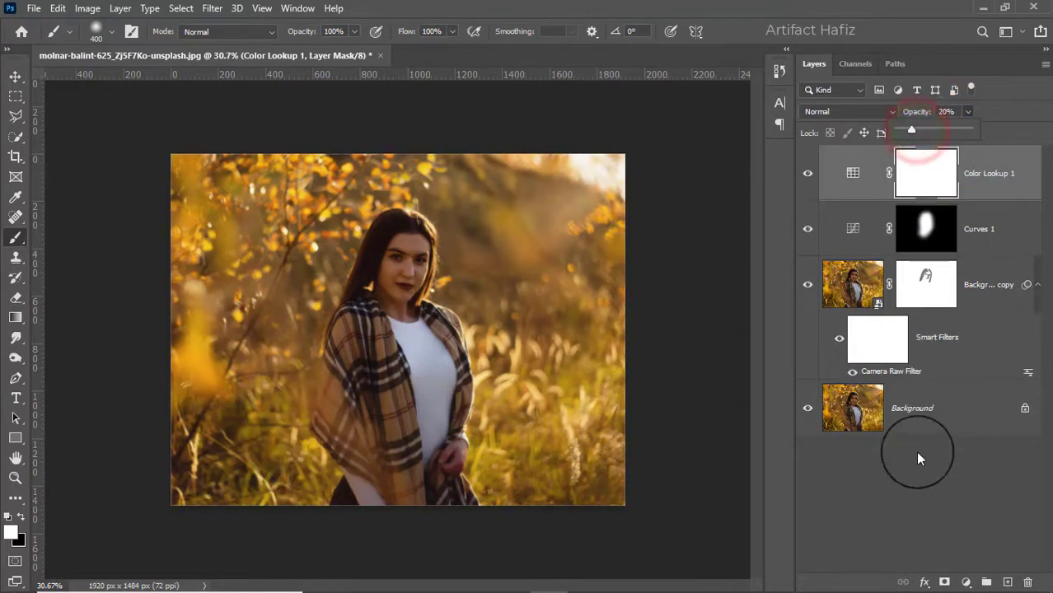
# Add a Levels adjustment layer with input levels set to 4 and 251
pyautogui.click(966, 583)
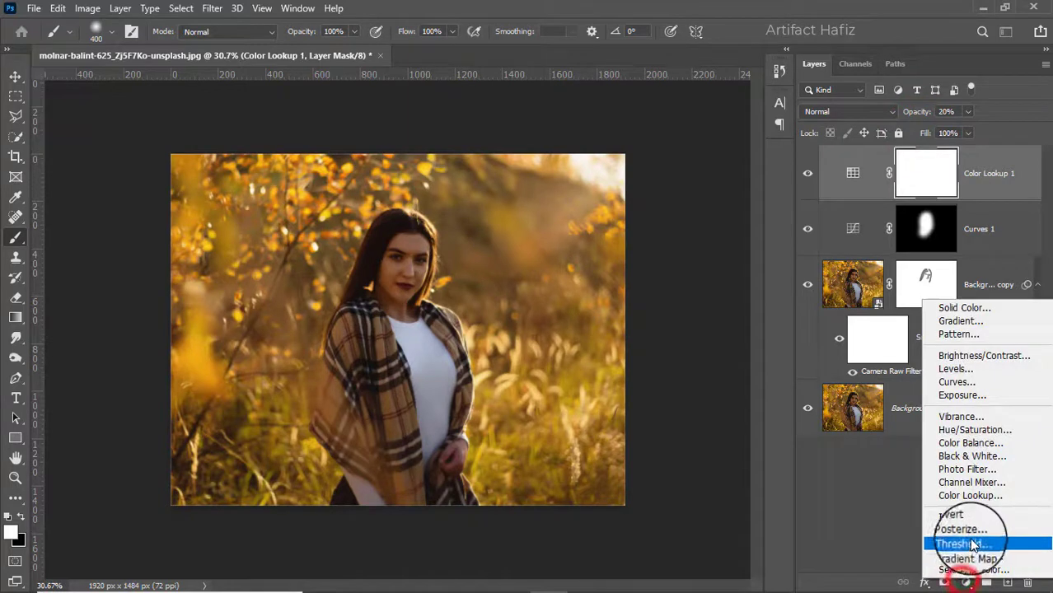
pyautogui.click(954, 370)
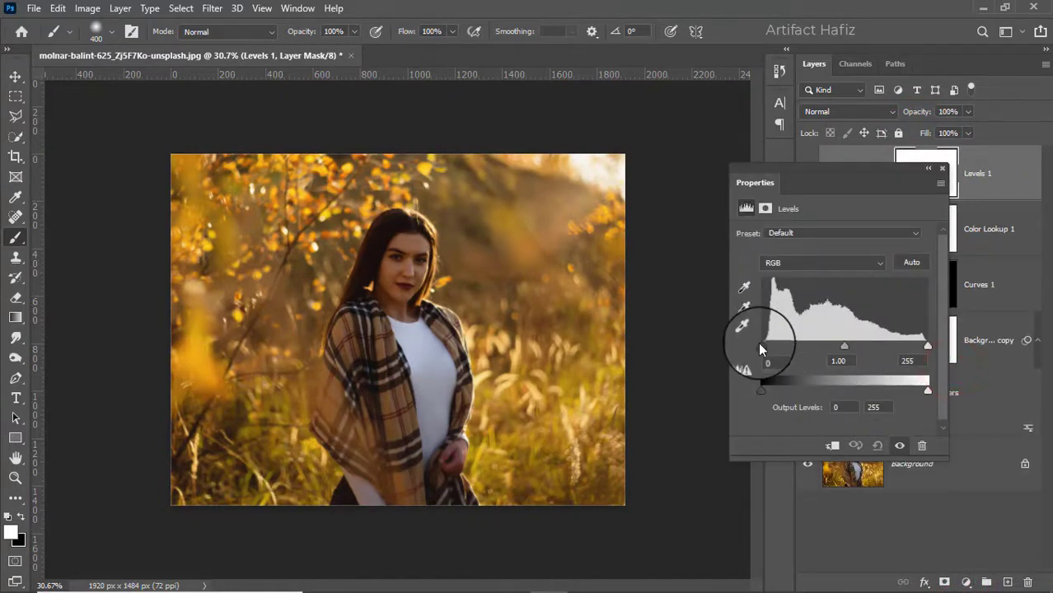
pyautogui.moveTo(928, 347); pyautogui.dragTo(926, 349)
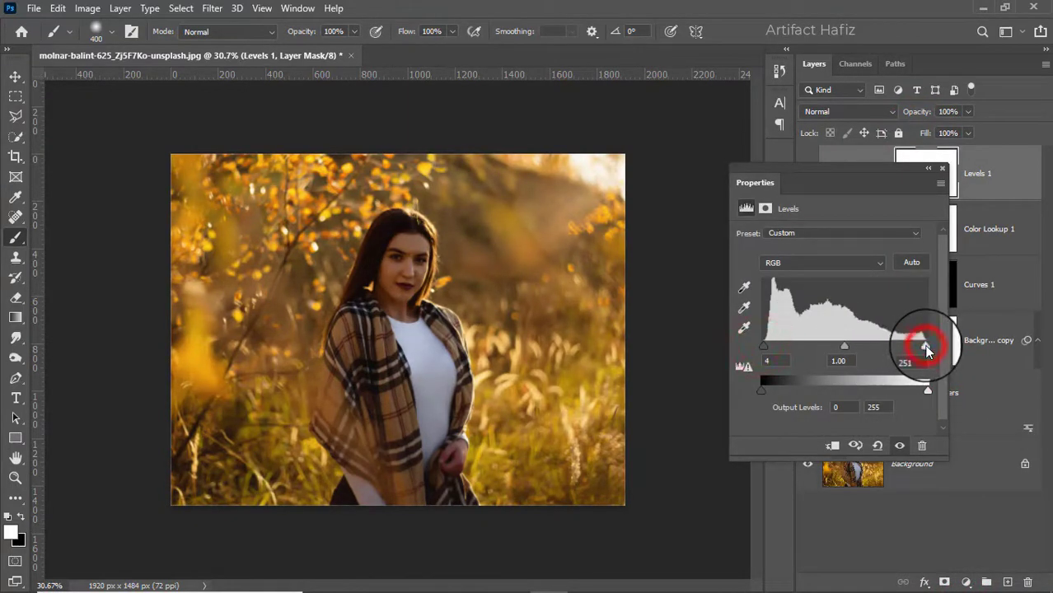
pyautogui.click(944, 171)
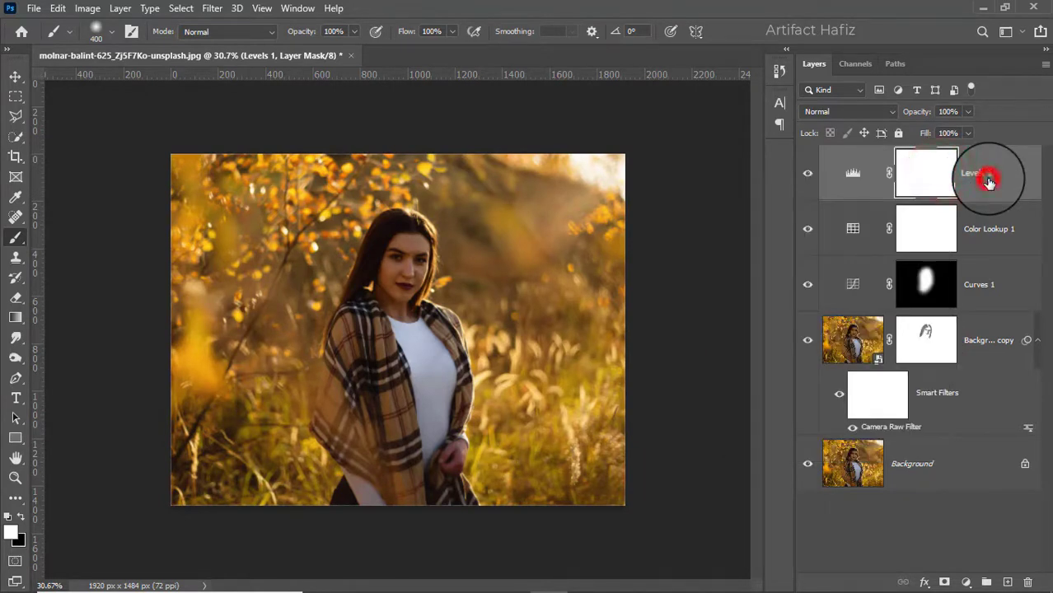
# Stamp all visible layers into a new merged layer on top and convert it for smart filters
pyautogui.click(989, 182)
pyautogui.hotkey('ctrl', 'alt', 'shift', 'e')
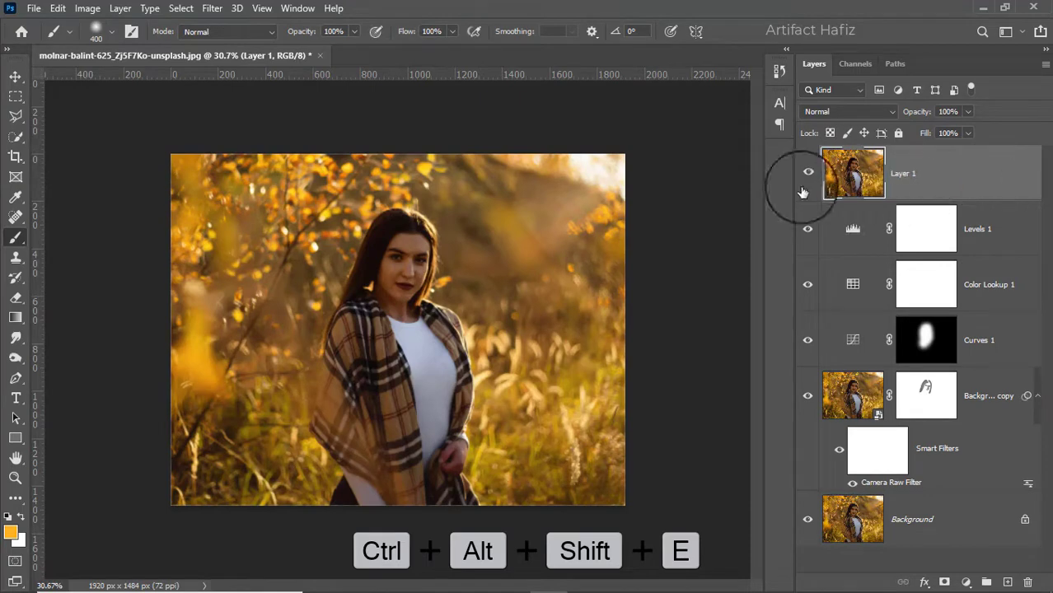
pyautogui.click(212, 10)
pyautogui.click(248, 47)
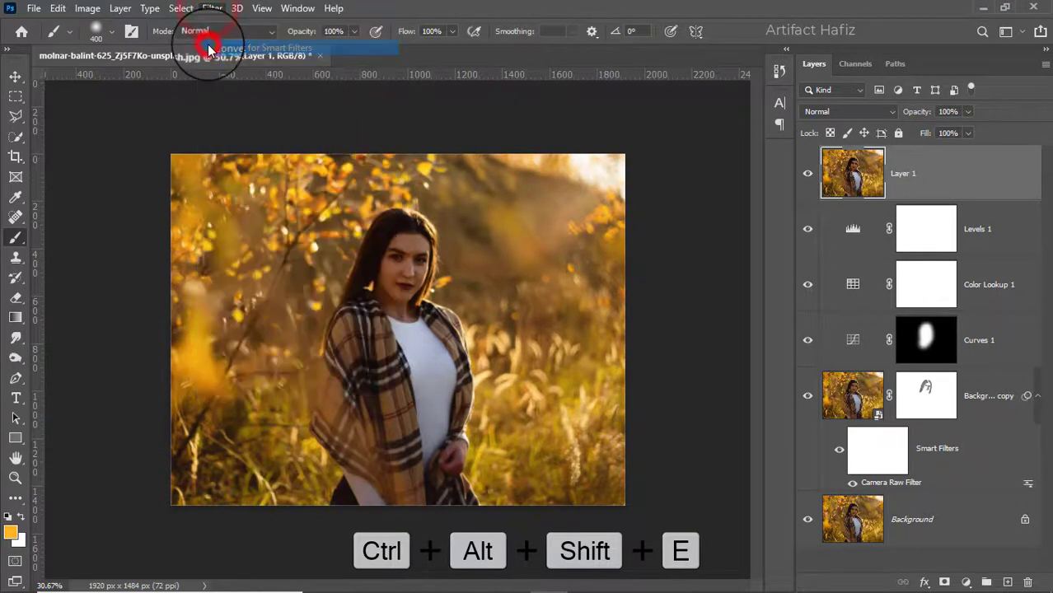
# Open the Camera Raw Filter on the merged layer, setting Exposure to -0.05 and Highlights to -40
pyautogui.click(207, 10)
pyautogui.click(243, 123)
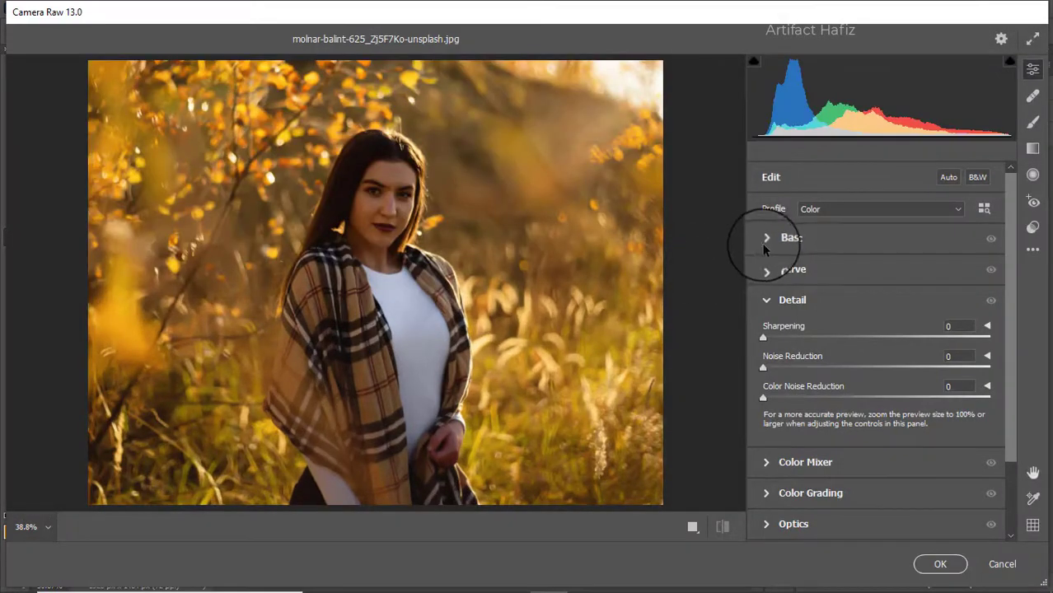
pyautogui.click(772, 248)
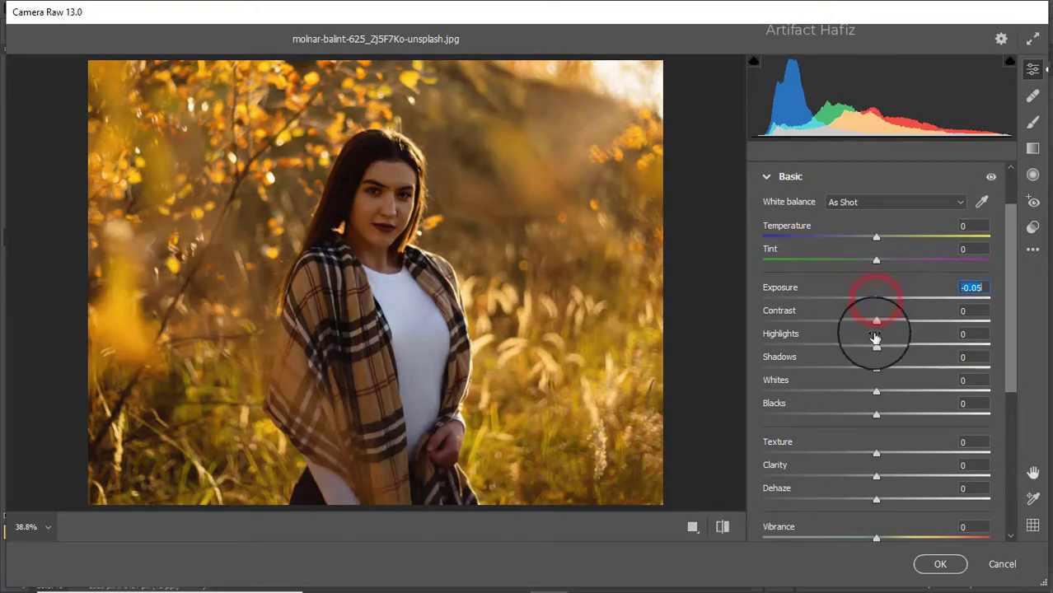
pyautogui.moveTo(877, 345); pyautogui.dragTo(829, 346)
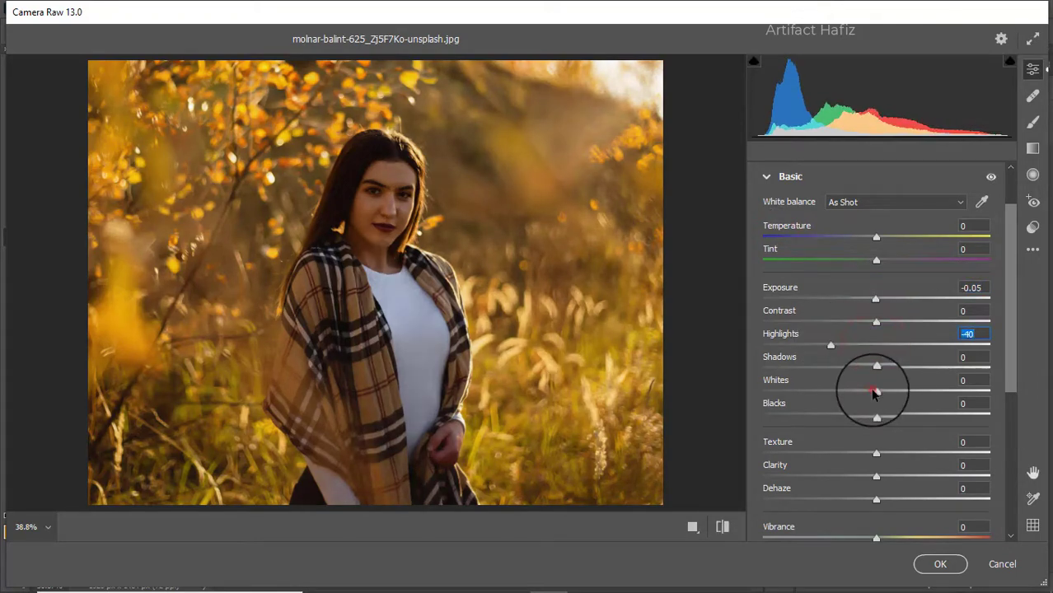
# Set Whites to +56, Blacks to +22 and Shadows to +20 in the Basic panel
pyautogui.moveTo(875, 392); pyautogui.dragTo(938, 396)
pyautogui.moveTo(877, 414); pyautogui.dragTo(902, 416)
pyautogui.moveTo(876, 373); pyautogui.dragTo(900, 373)
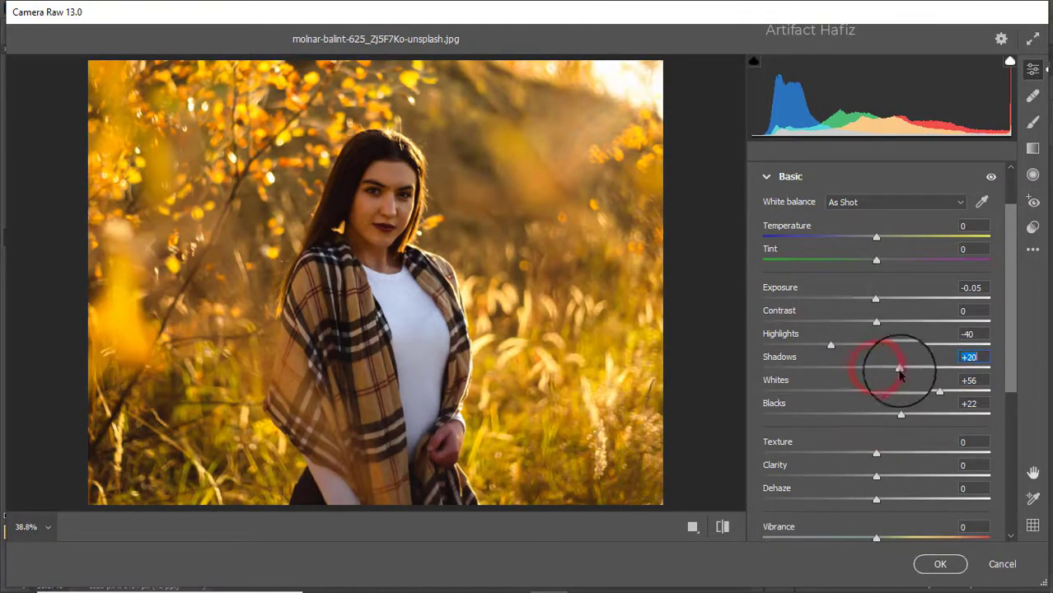
# Set Texture to +5, Clarity to +2 and Dehaze to +15
pyautogui.moveTo(877, 454); pyautogui.dragTo(880, 479)
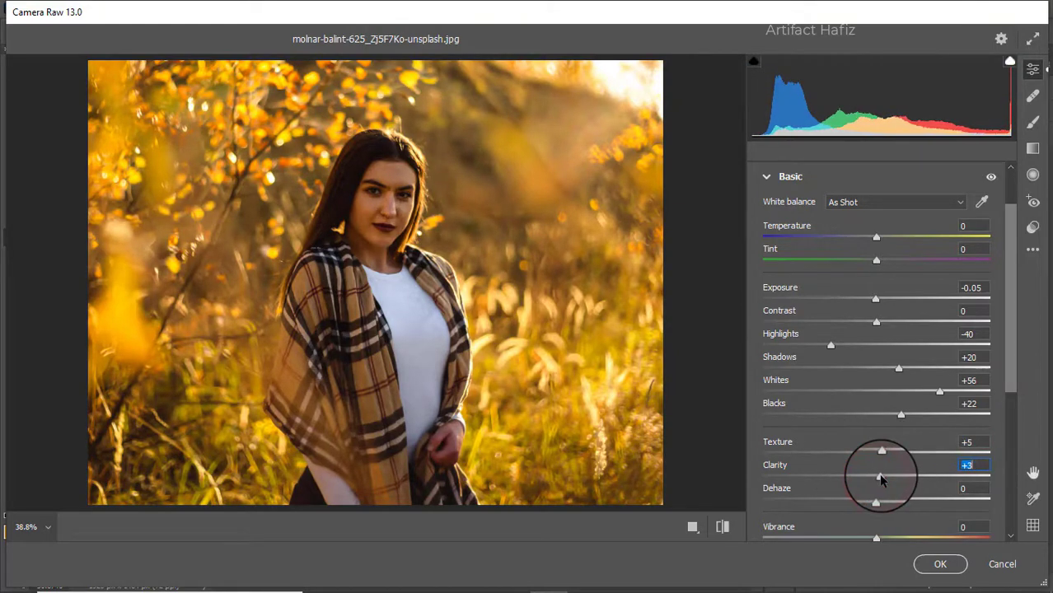
pyautogui.scroll(-5, 877, 424)
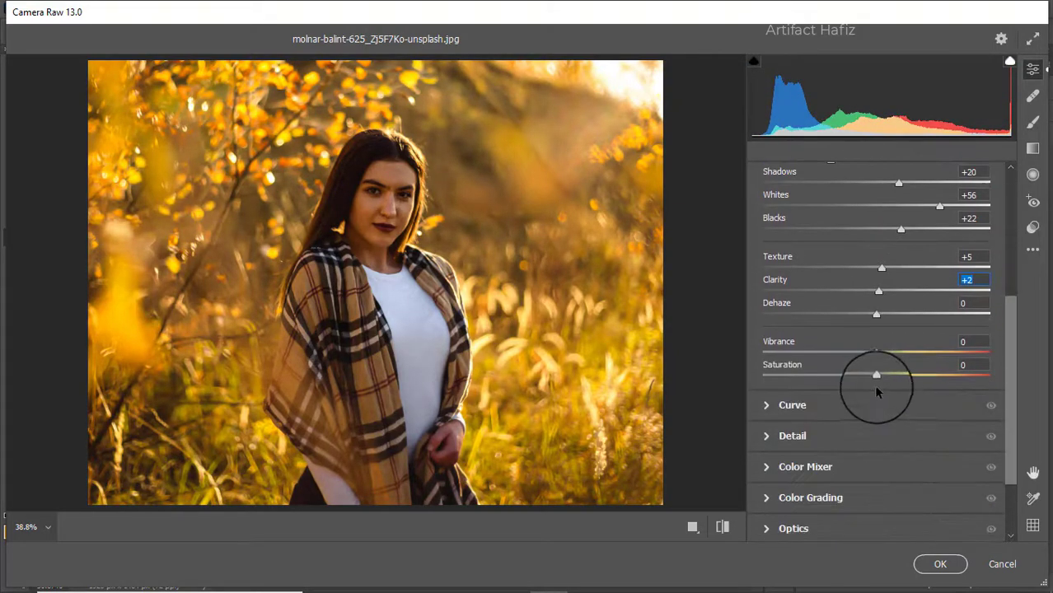
pyautogui.moveTo(877, 315)
pyautogui.mouseDown()
pyautogui.moveTo(911, 318)
pyautogui.moveTo(894, 316)
pyautogui.mouseUp()
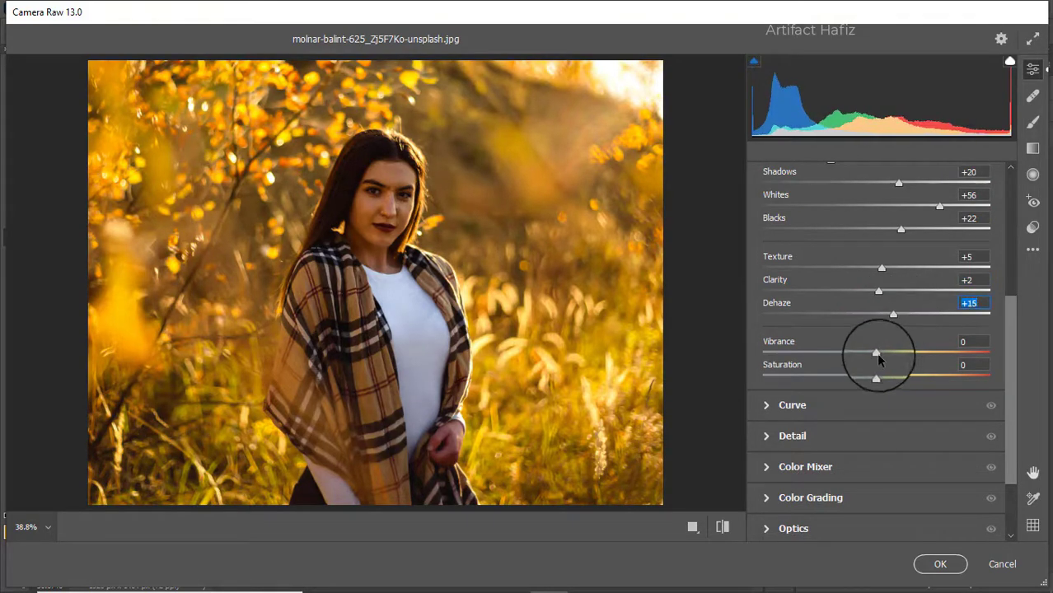
# Set Vibrance to +33 and Saturation to -15
pyautogui.moveTo(876, 353); pyautogui.dragTo(914, 353)
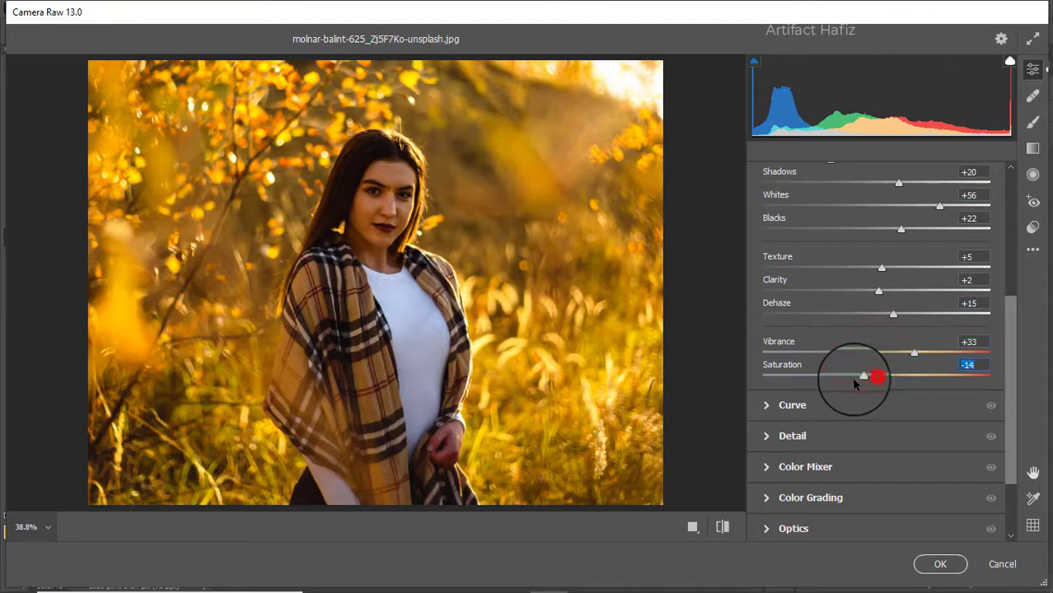
pyautogui.moveTo(855, 380); pyautogui.dragTo(852, 380)
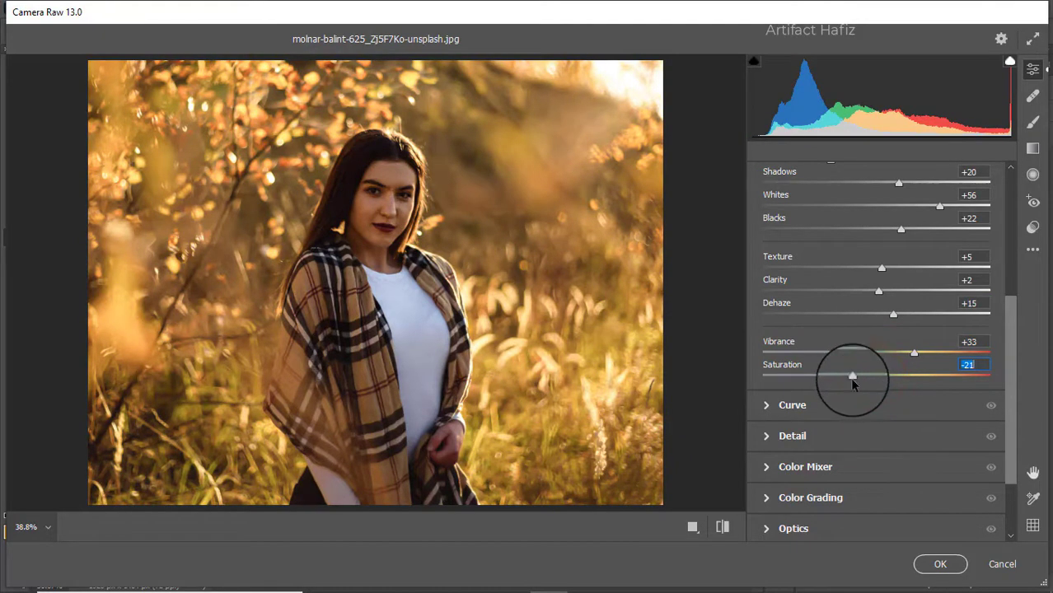
pyautogui.moveTo(854, 379); pyautogui.dragTo(862, 378)
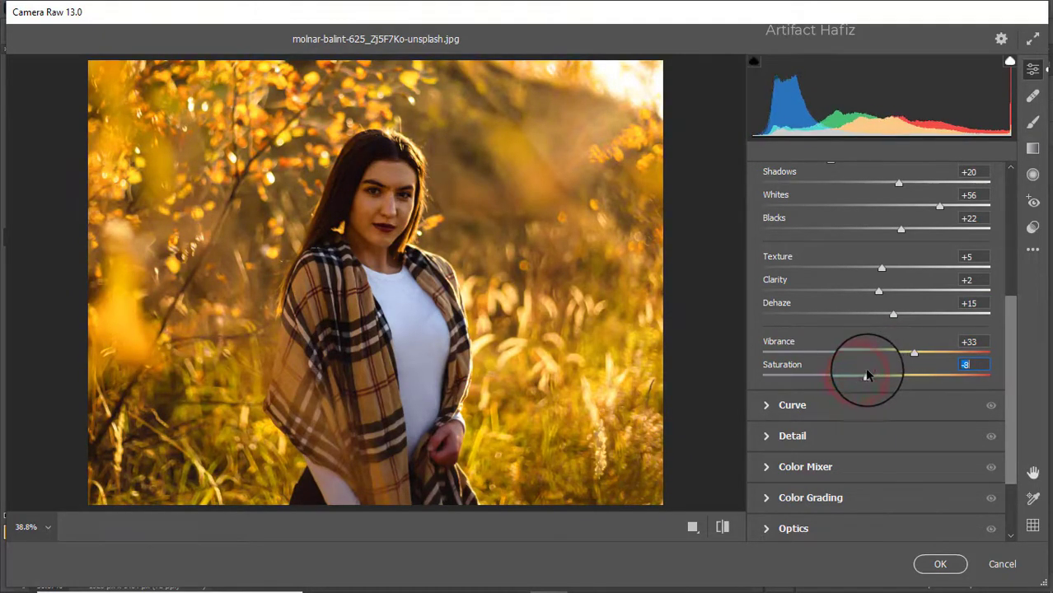
pyautogui.scroll(-1, 857, 350)
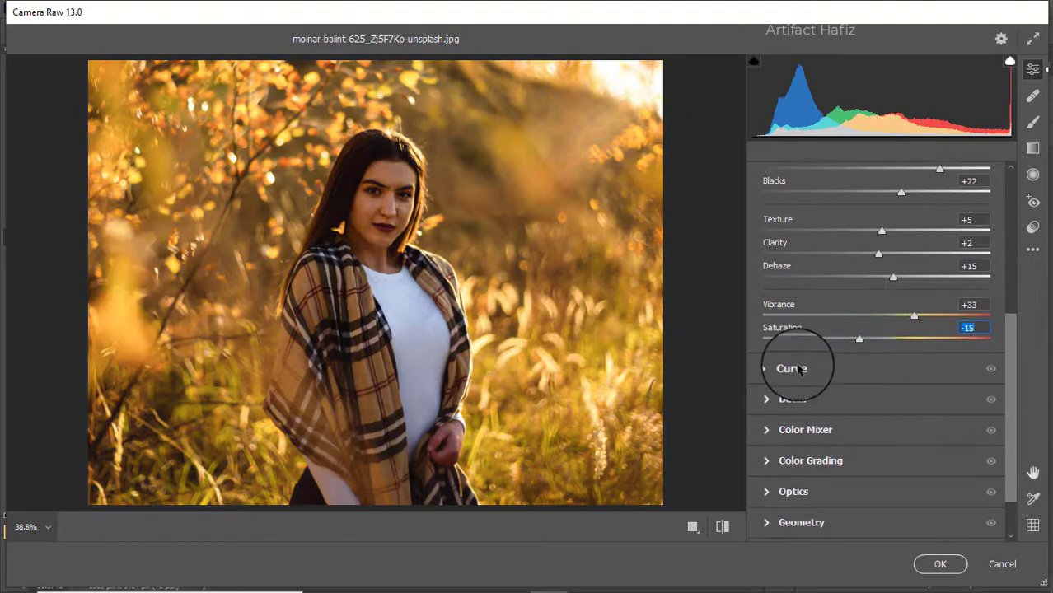
# In the Curve panel, switch to the blue channel and lift its black point output to 8
pyautogui.click(797, 369)
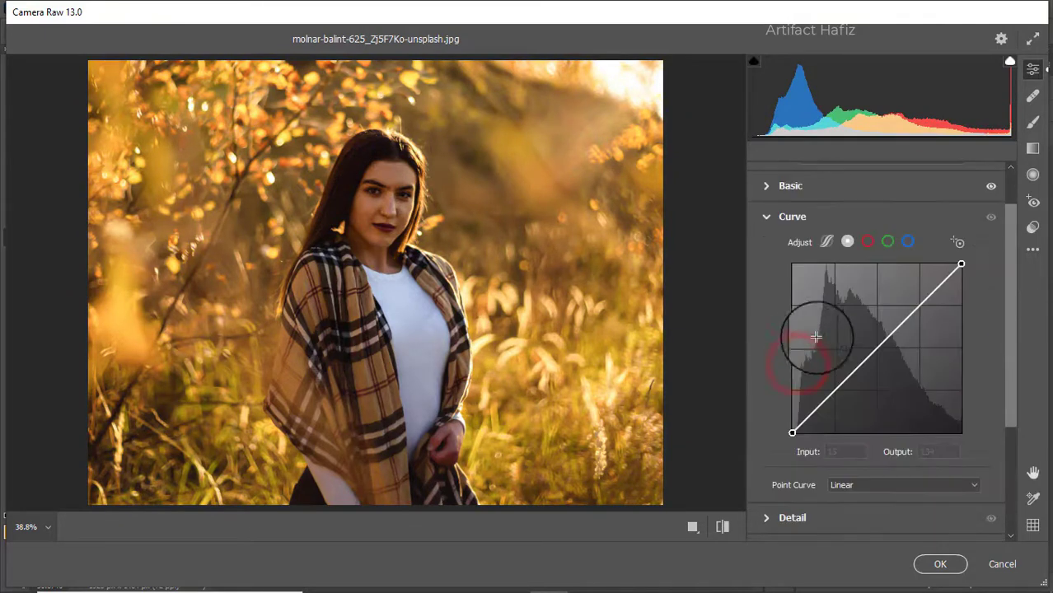
pyautogui.click(908, 242)
pyautogui.click(793, 433)
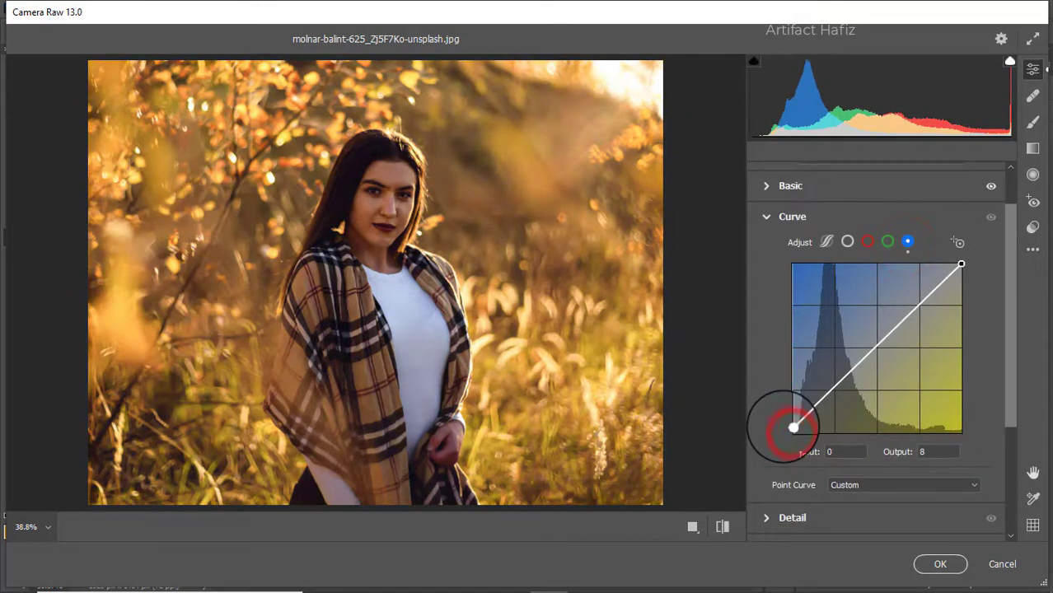
# Set Detail Noise Reduction to 16, Sharpening to 4 and Color Noise Reduction to 20
pyautogui.scroll(-2, 812, 466)
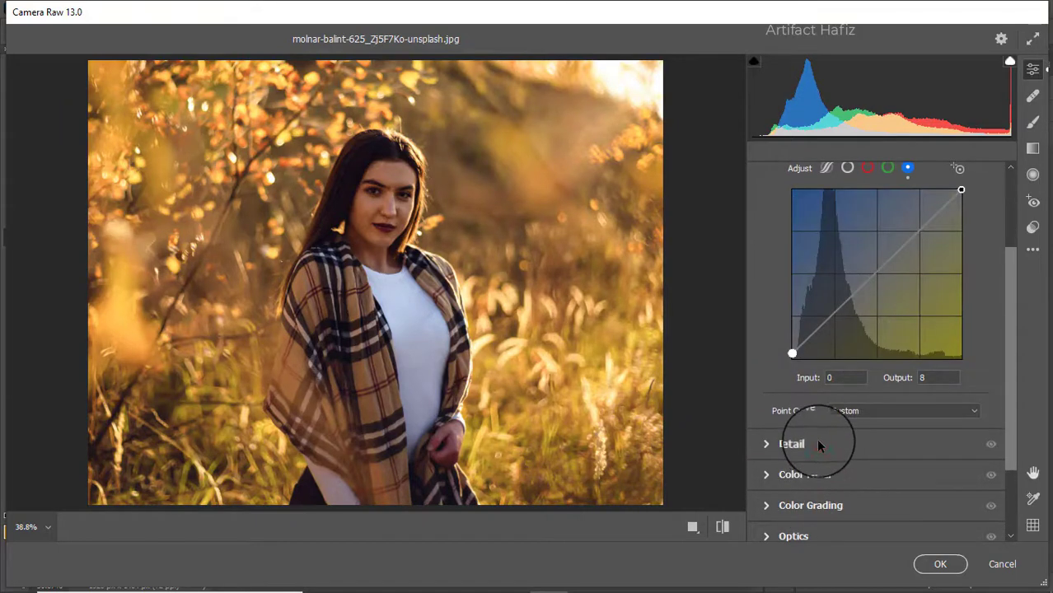
pyautogui.click(816, 440)
pyautogui.moveTo(763, 368); pyautogui.dragTo(800, 370)
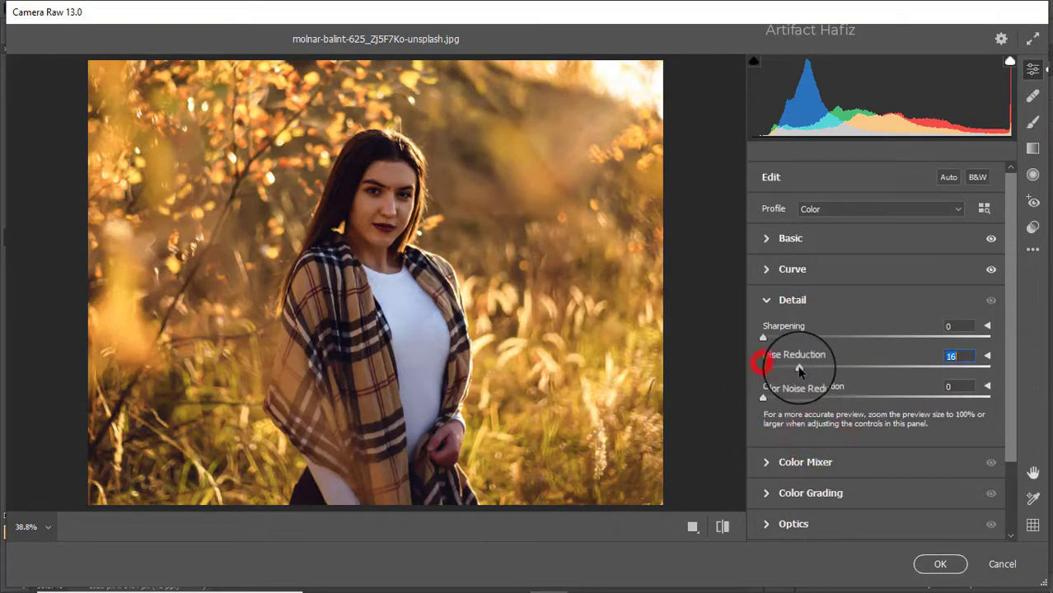
pyautogui.moveTo(764, 339)
pyautogui.mouseDown()
pyautogui.moveTo(784, 340)
pyautogui.moveTo(767, 339)
pyautogui.mouseUp()
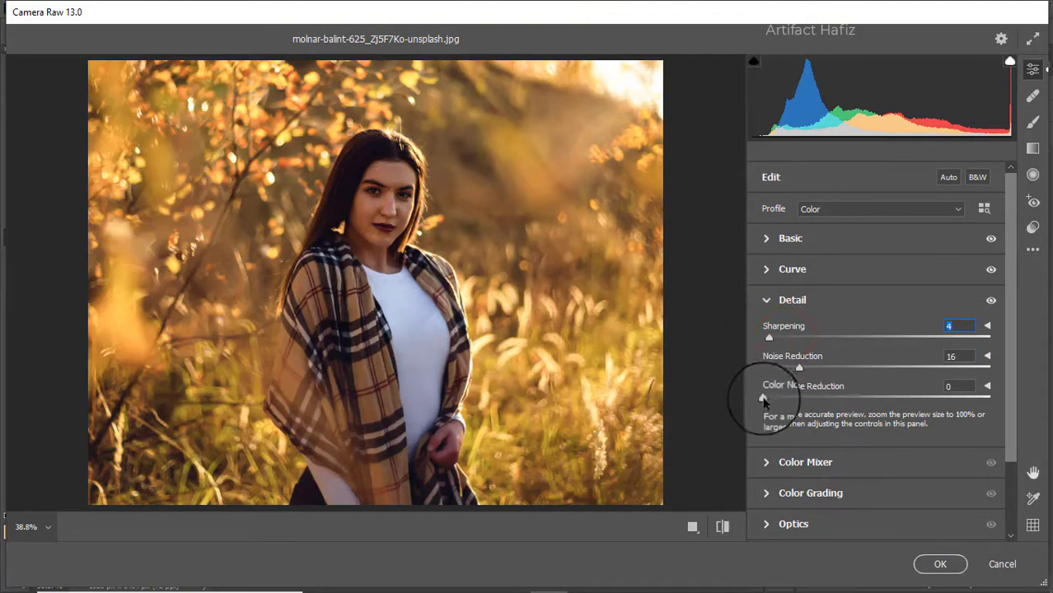
pyautogui.moveTo(758, 399); pyautogui.dragTo(804, 402)
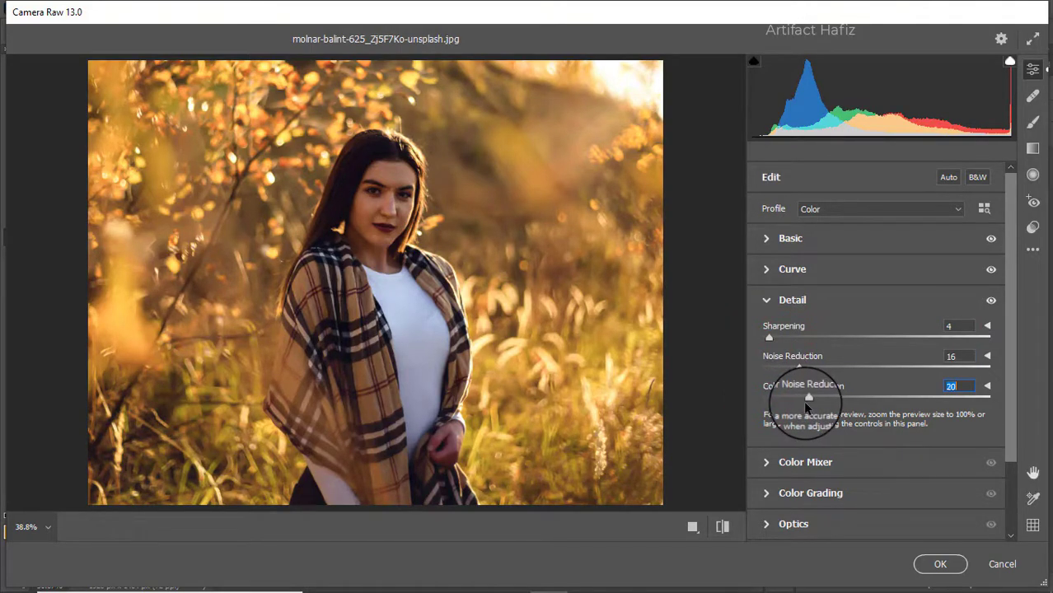
# Set Color Mixer saturation: Reds +12, Oranges +5, Yellows and Greens -100, Aquas +14, Blues +10
pyautogui.click(786, 464)
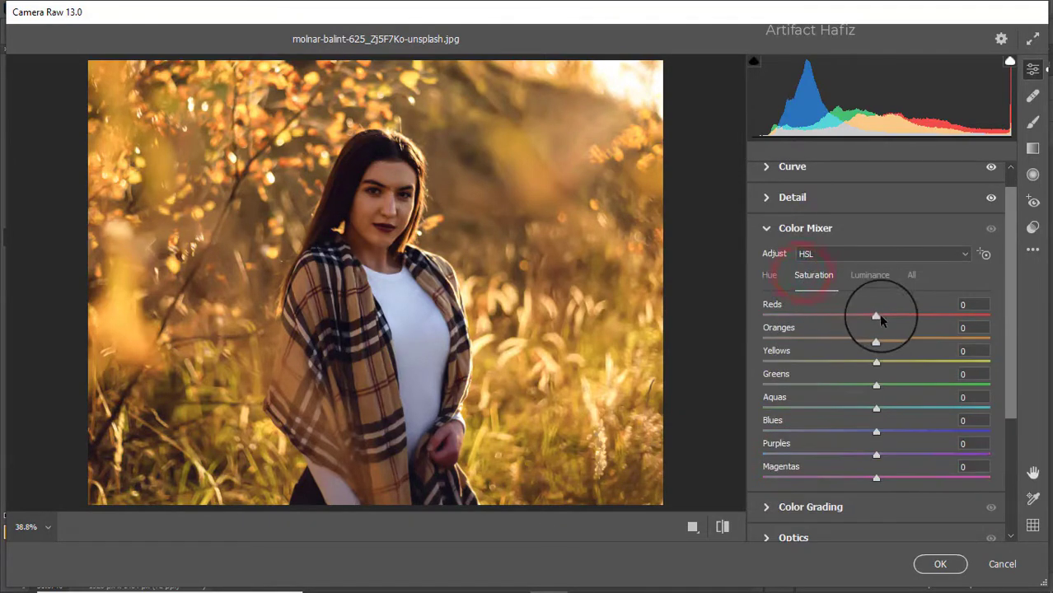
pyautogui.moveTo(877, 315); pyautogui.dragTo(816, 363)
pyautogui.moveTo(878, 387); pyautogui.dragTo(746, 361)
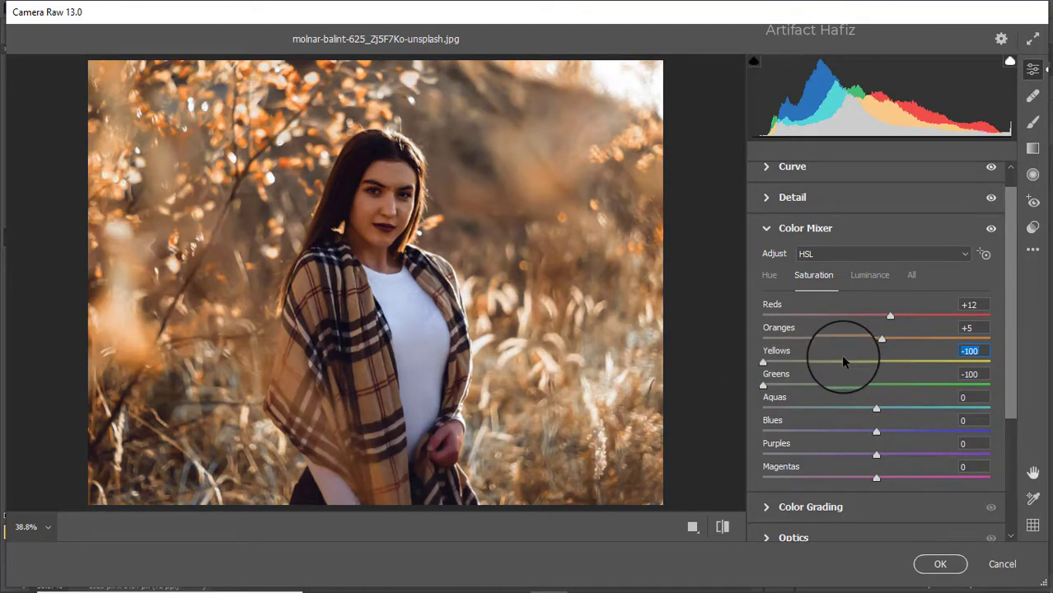
pyautogui.moveTo(876, 409); pyautogui.dragTo(897, 439)
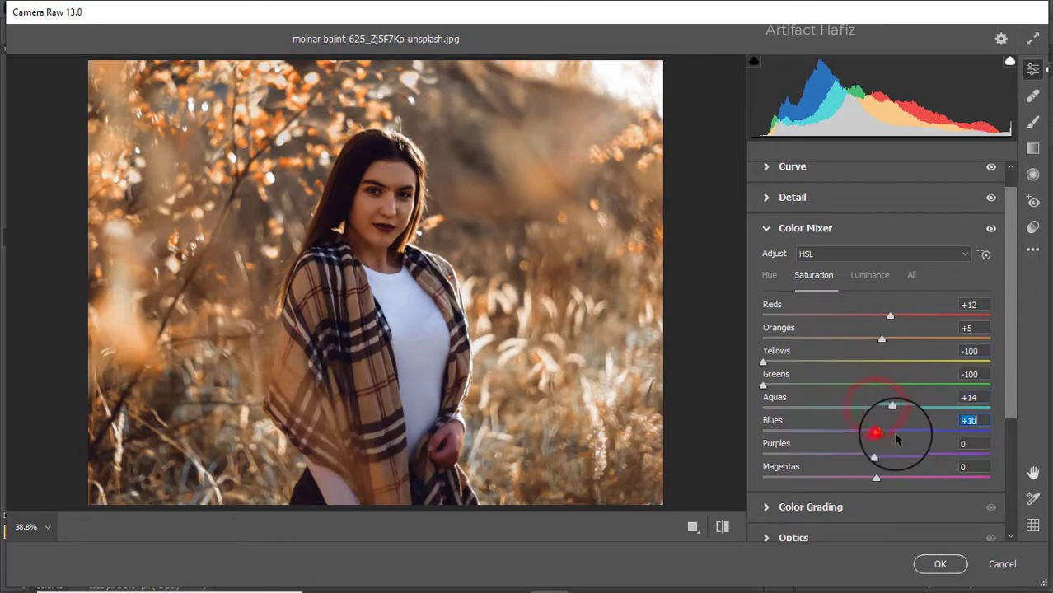
# Set Color Mixer luminance: Oranges +47, Aquas -24, Blues -14 and Yellows -36
pyautogui.click(859, 278)
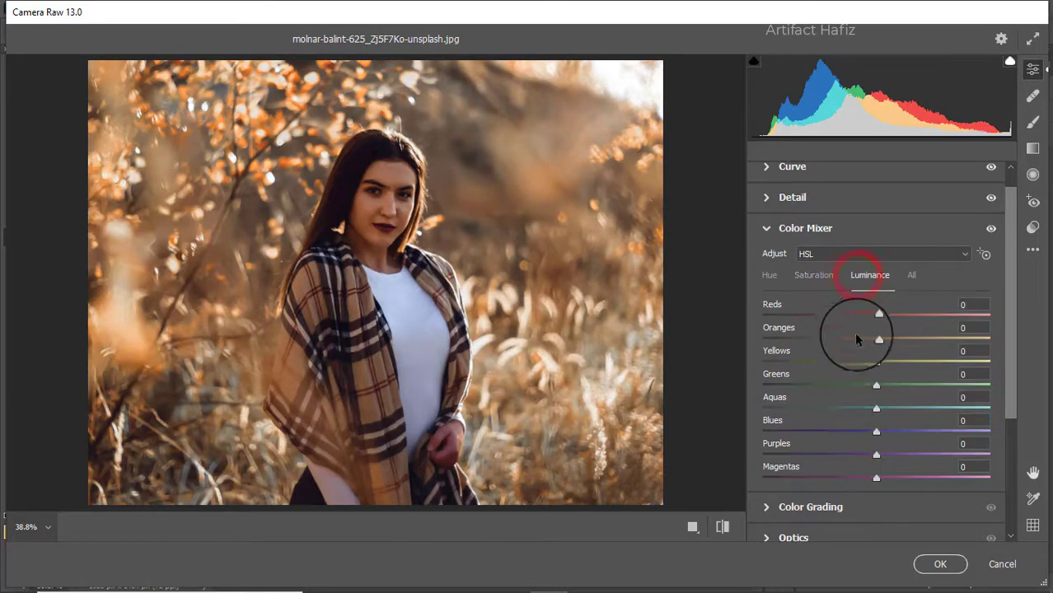
pyautogui.moveTo(877, 340); pyautogui.dragTo(930, 341)
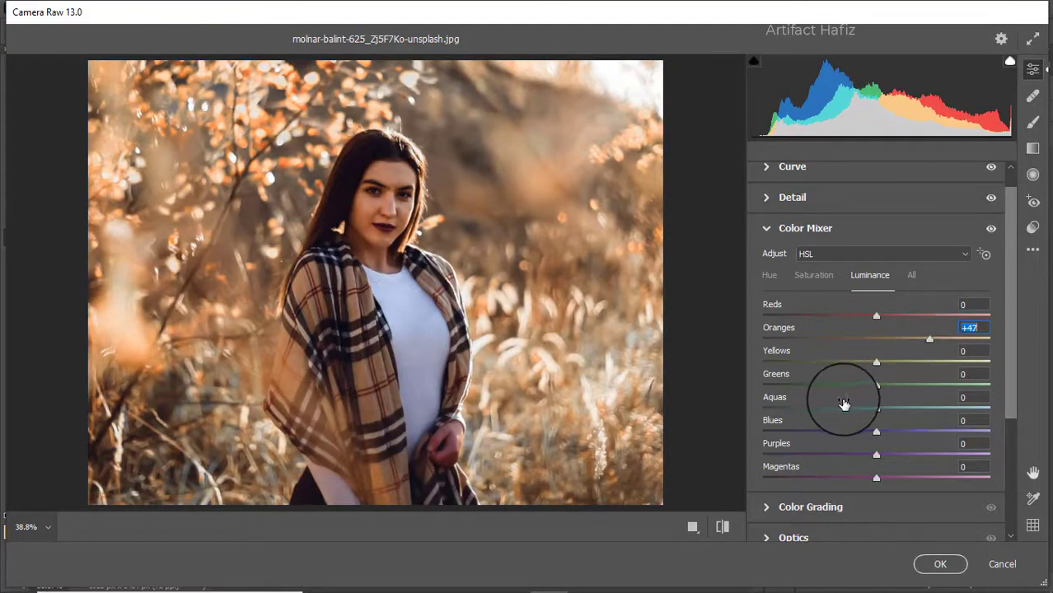
pyautogui.moveTo(876, 432); pyautogui.dragTo(850, 408)
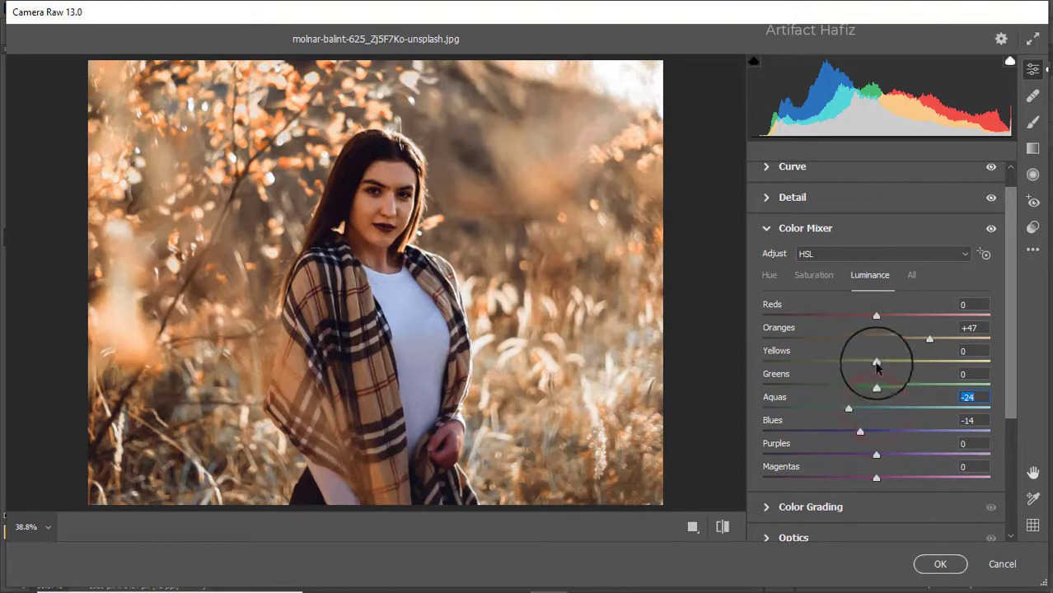
pyautogui.moveTo(877, 362); pyautogui.dragTo(835, 363)
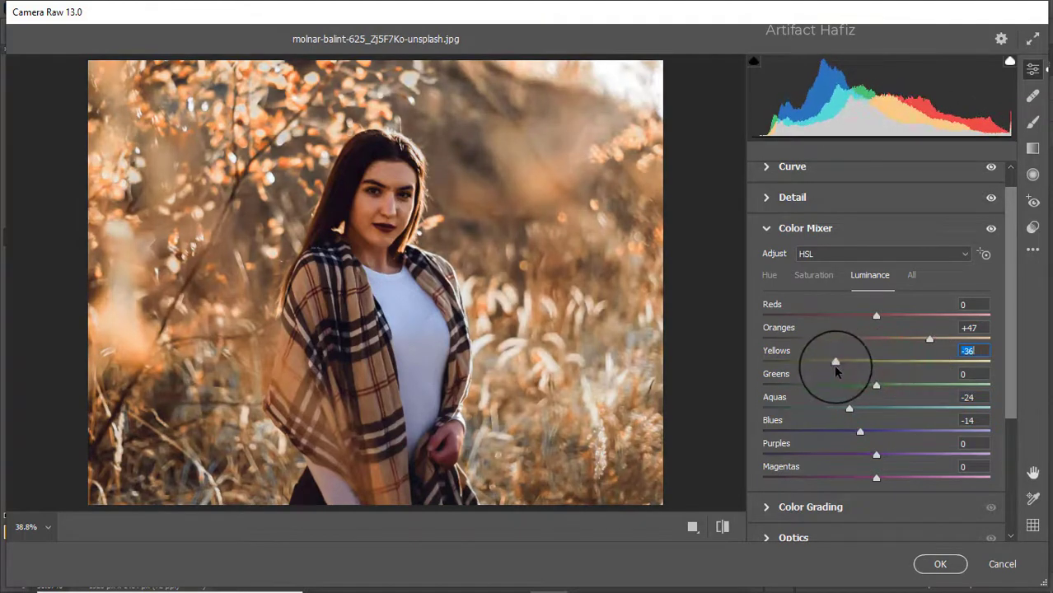
# Set Color Mixer hue for Aquas to -50 and Blues to -46
pyautogui.click(769, 275)
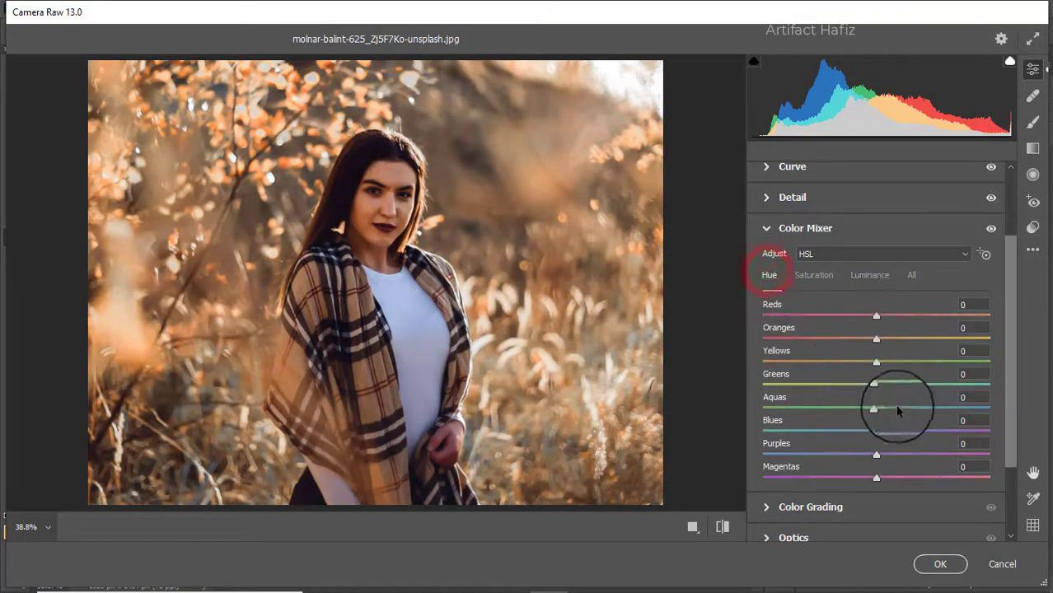
pyautogui.moveTo(858, 405); pyautogui.dragTo(825, 432)
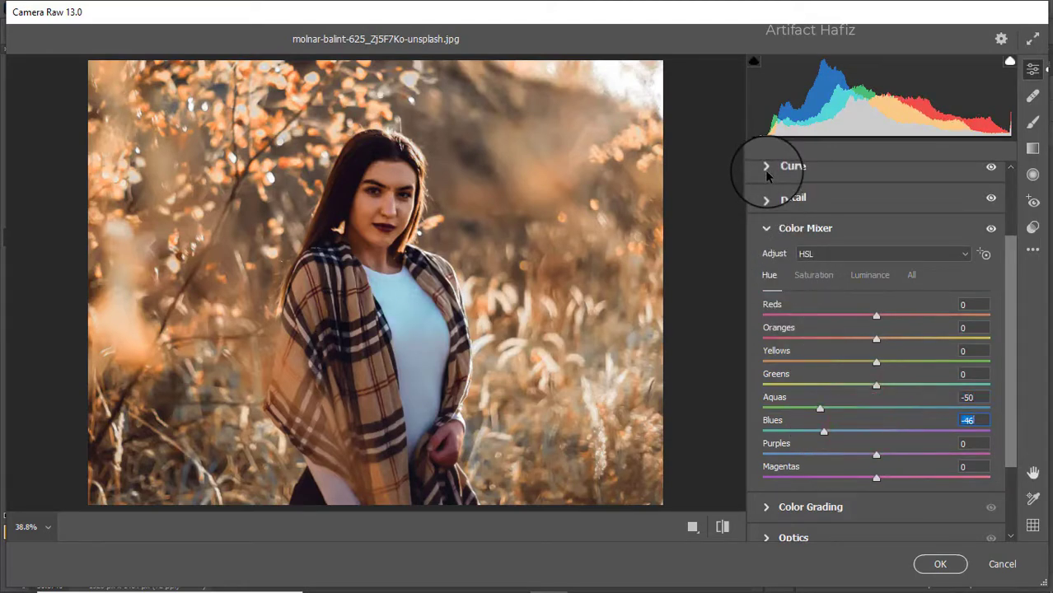
# In Color Grading, tint the shadows blue to H 257, S 13 and tint the highlights
pyautogui.scroll(-2, 836, 445)
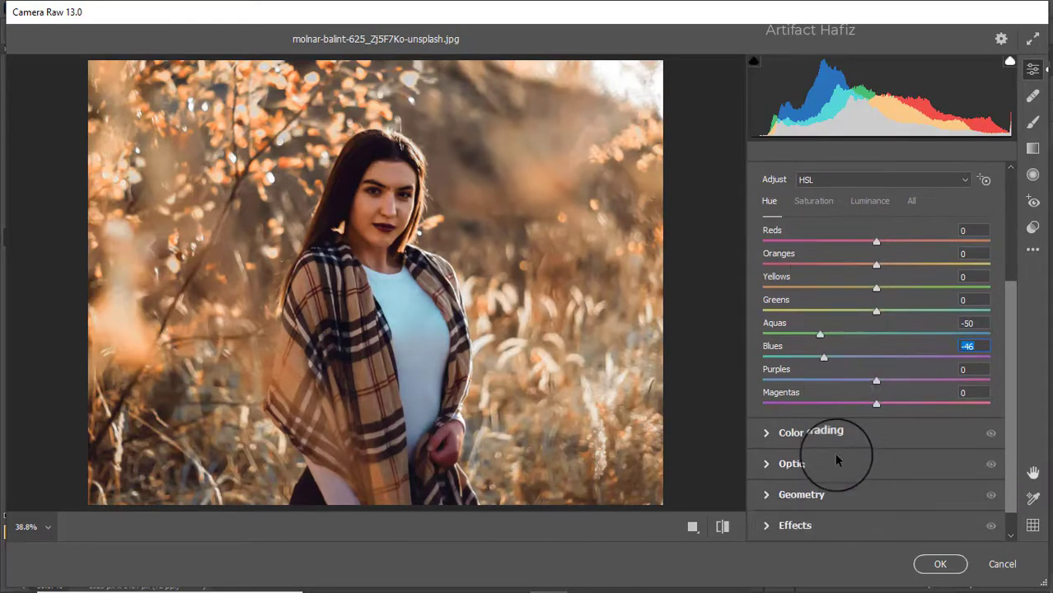
pyautogui.click(830, 441)
pyautogui.moveTo(824, 408); pyautogui.dragTo(810, 494)
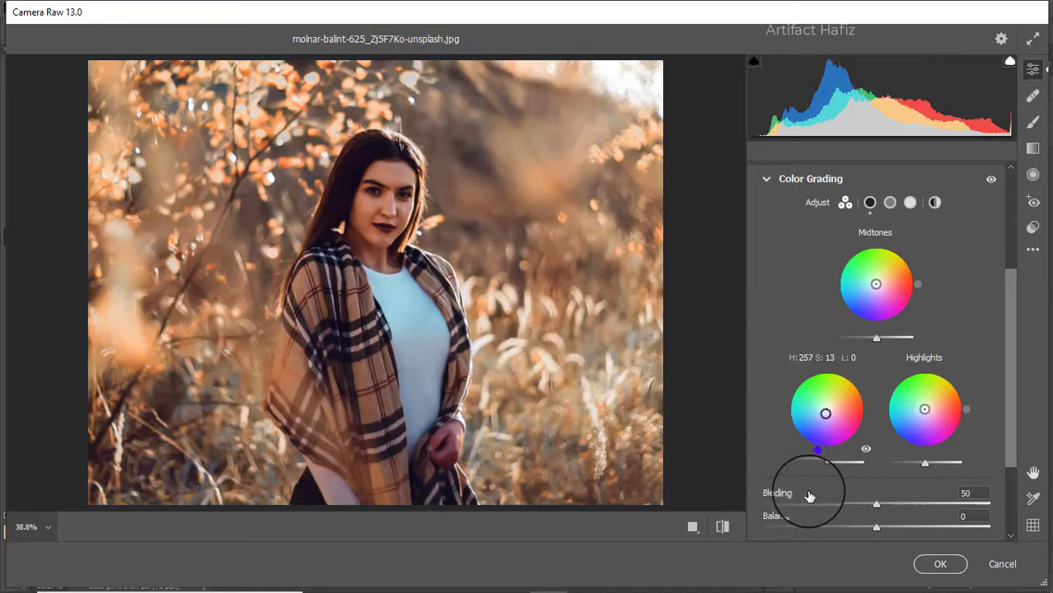
pyautogui.moveTo(926, 413); pyautogui.dragTo(928, 329)
# Add a vignette in Effects with Vignetting -33, Feather 72 and Roundness +78
pyautogui.scroll(-1, 902, 417)
pyautogui.scroll(-2, 903, 418)
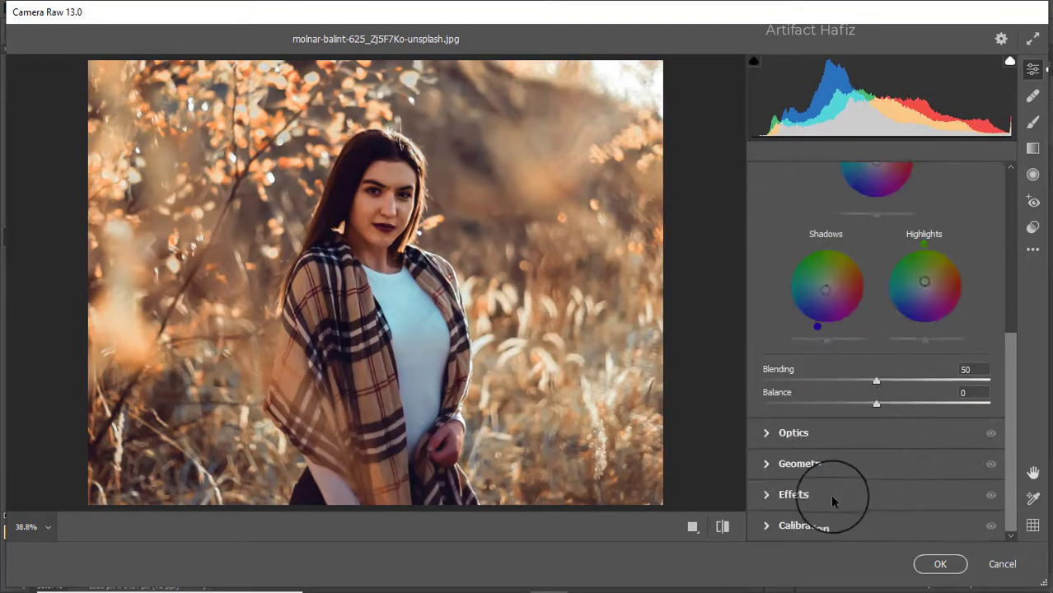
pyautogui.click(829, 494)
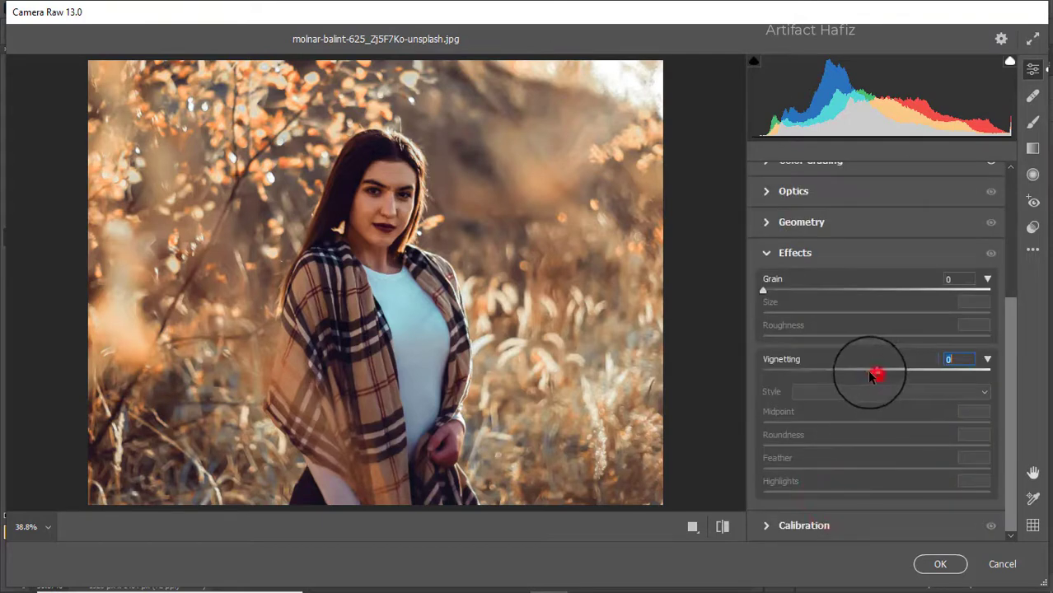
pyautogui.moveTo(873, 375); pyautogui.dragTo(826, 374)
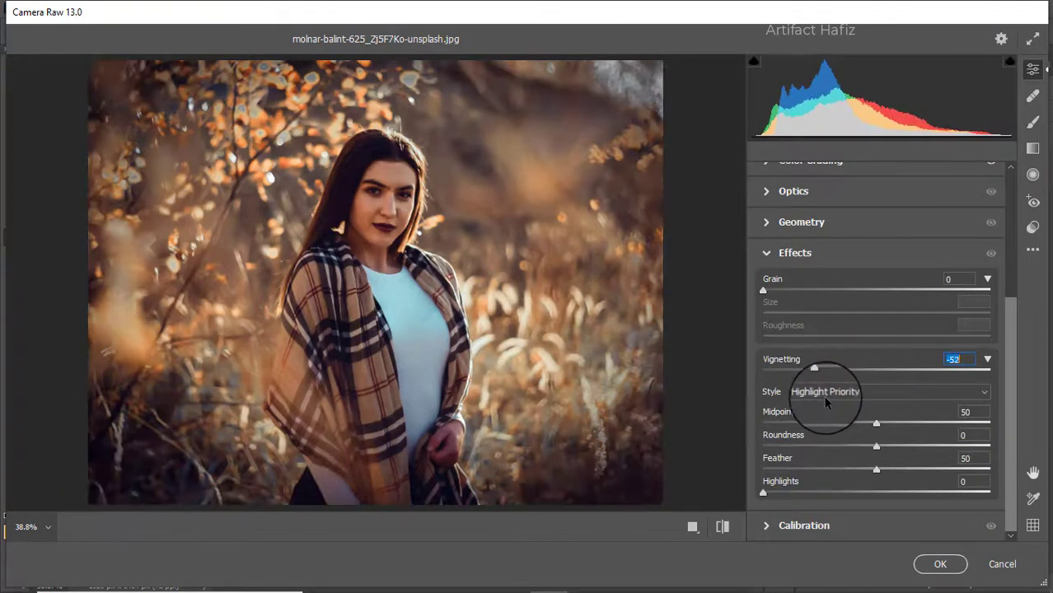
pyautogui.moveTo(876, 469); pyautogui.dragTo(926, 471)
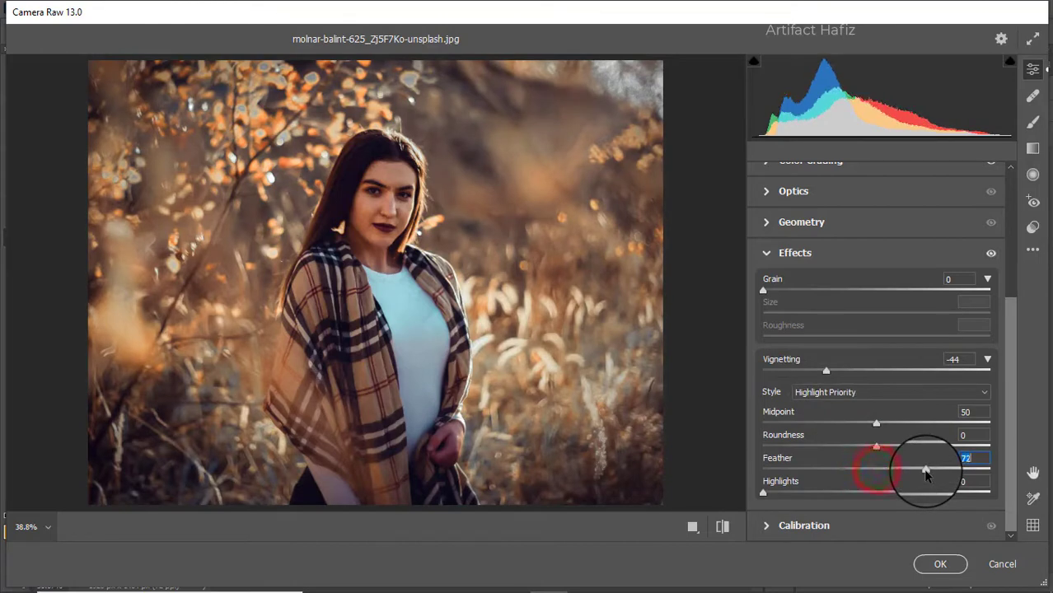
pyautogui.moveTo(876, 446); pyautogui.dragTo(966, 452)
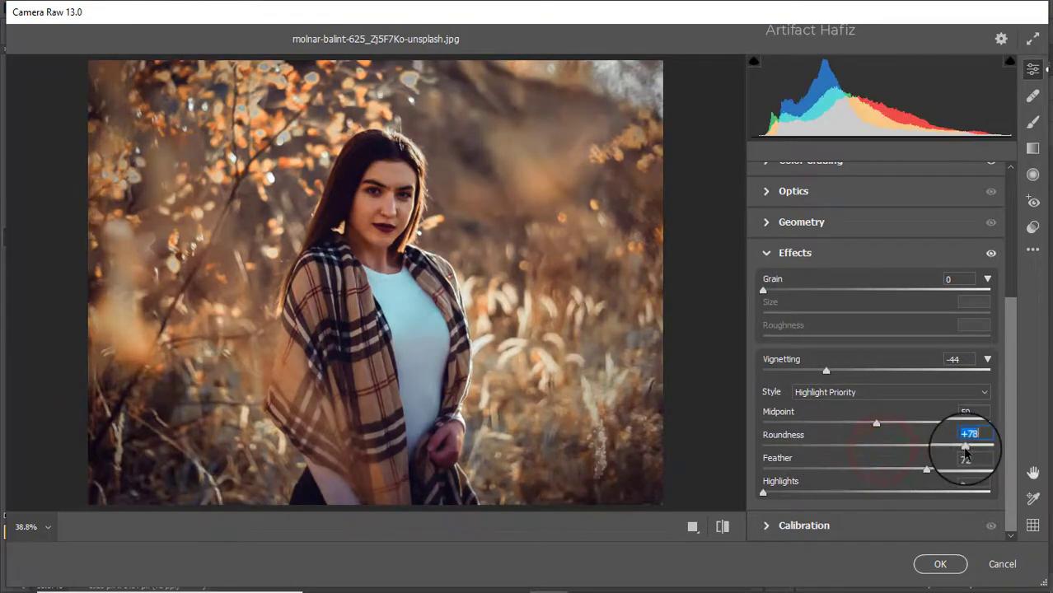
pyautogui.moveTo(827, 373)
pyautogui.mouseDown()
pyautogui.moveTo(857, 375)
pyautogui.moveTo(839, 372)
pyautogui.mouseUp()
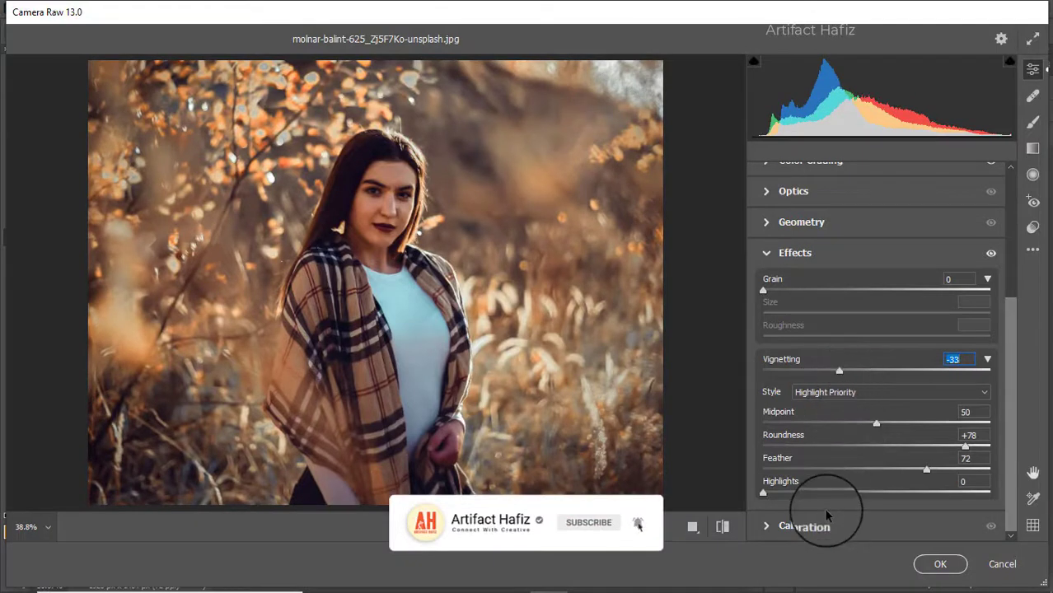
# In Calibration, set Green Primary Saturation to +22, Red Primary Saturation to -13 and Blue Primary Saturation to -16
pyautogui.click(814, 526)
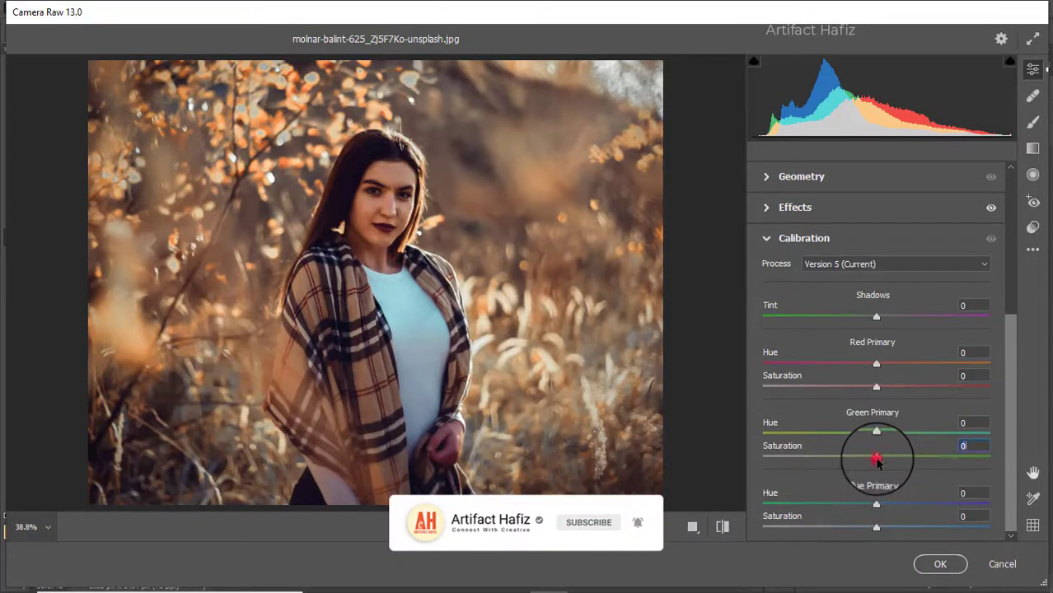
pyautogui.moveTo(877, 460); pyautogui.dragTo(945, 460)
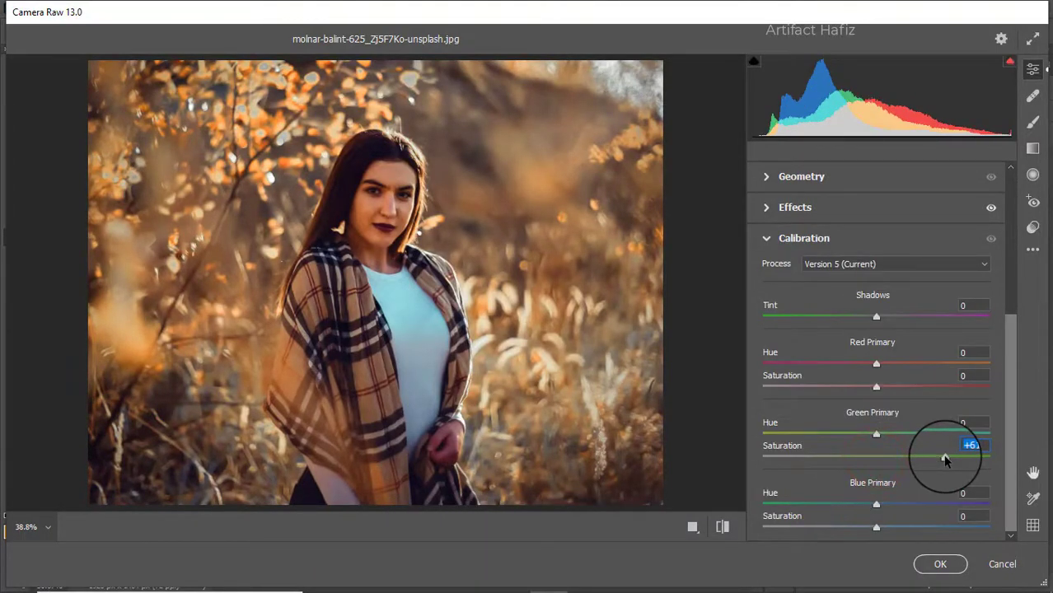
pyautogui.moveTo(877, 387); pyautogui.dragTo(863, 386)
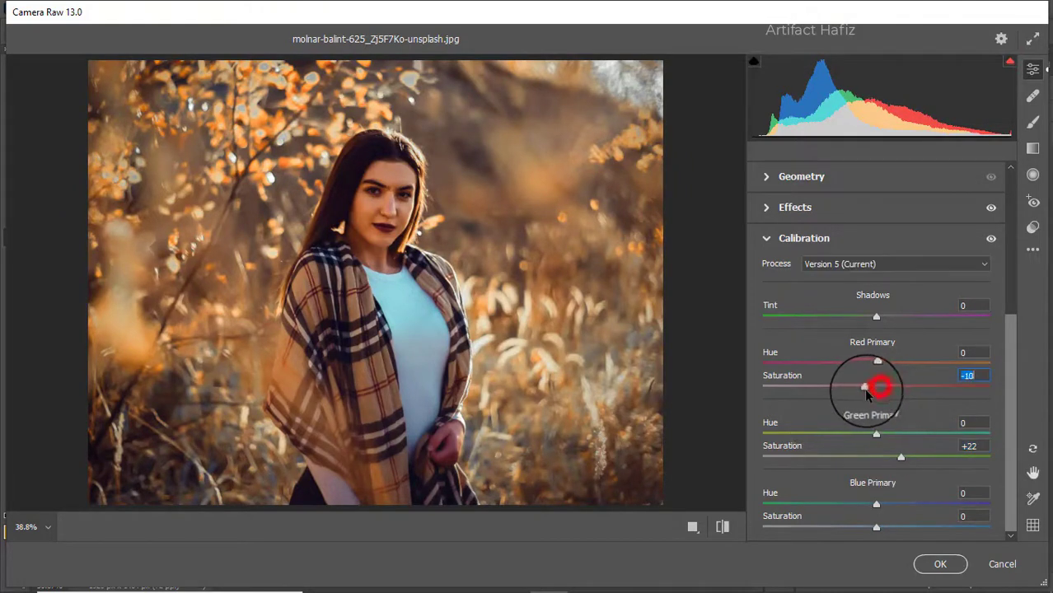
pyautogui.moveTo(877, 527); pyautogui.dragTo(859, 531)
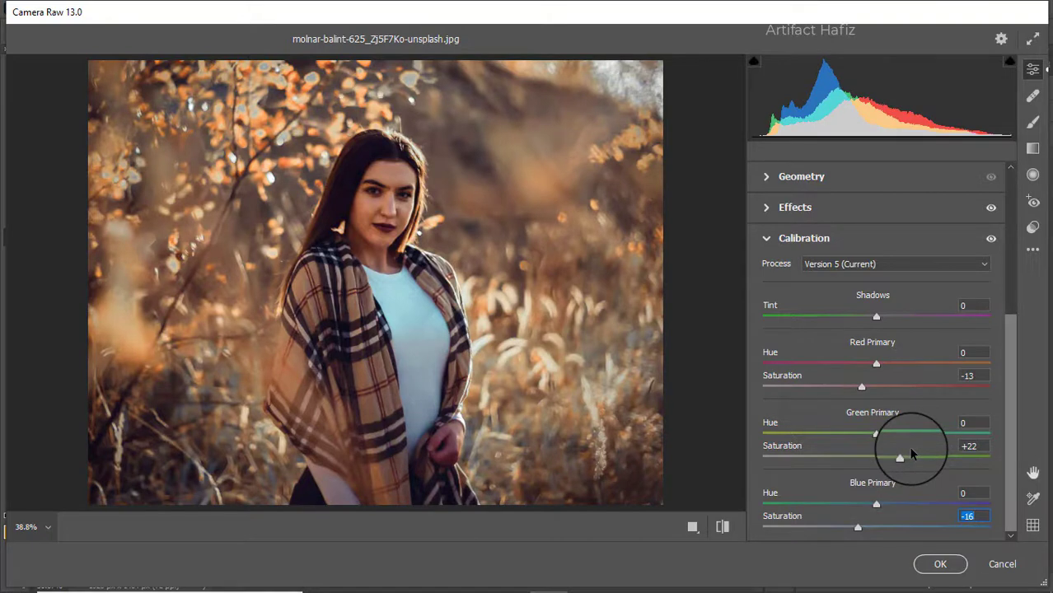
# Lower the Basic Exposure to -0.25 and raise Whites to +68
pyautogui.moveTo(1010, 378); pyautogui.dragTo(1016, 201)
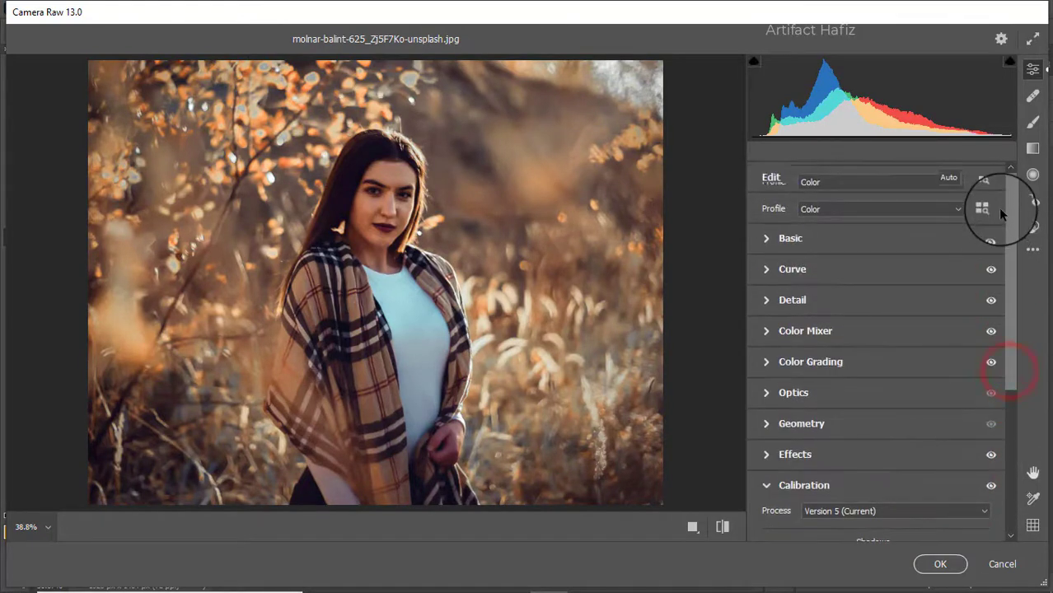
pyautogui.click(818, 237)
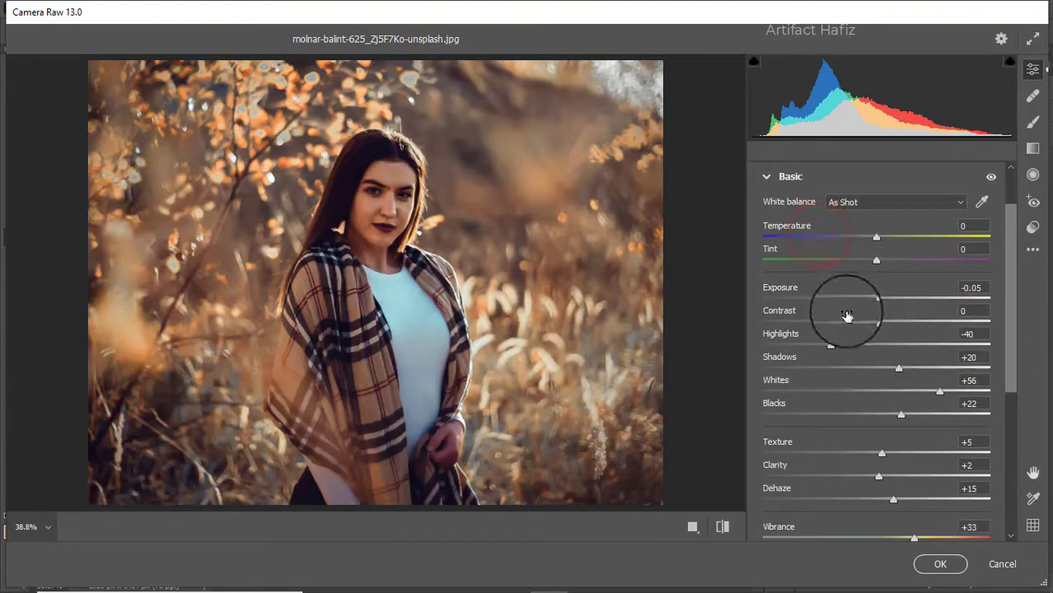
pyautogui.moveTo(876, 300); pyautogui.dragTo(871, 299)
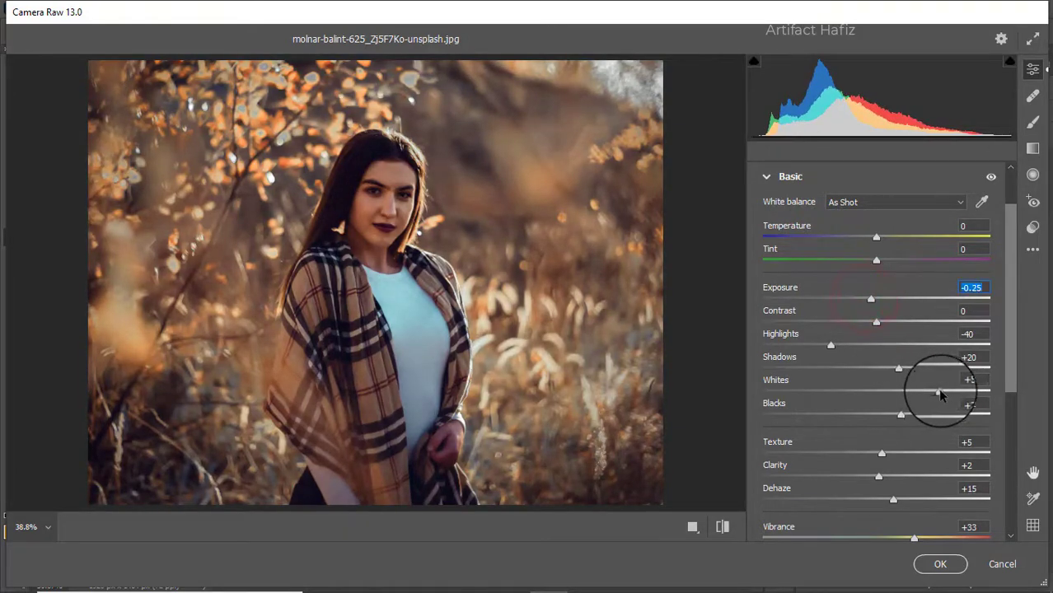
pyautogui.moveTo(941, 392)
pyautogui.mouseDown()
pyautogui.moveTo(965, 395)
pyautogui.moveTo(954, 398)
pyautogui.mouseUp()
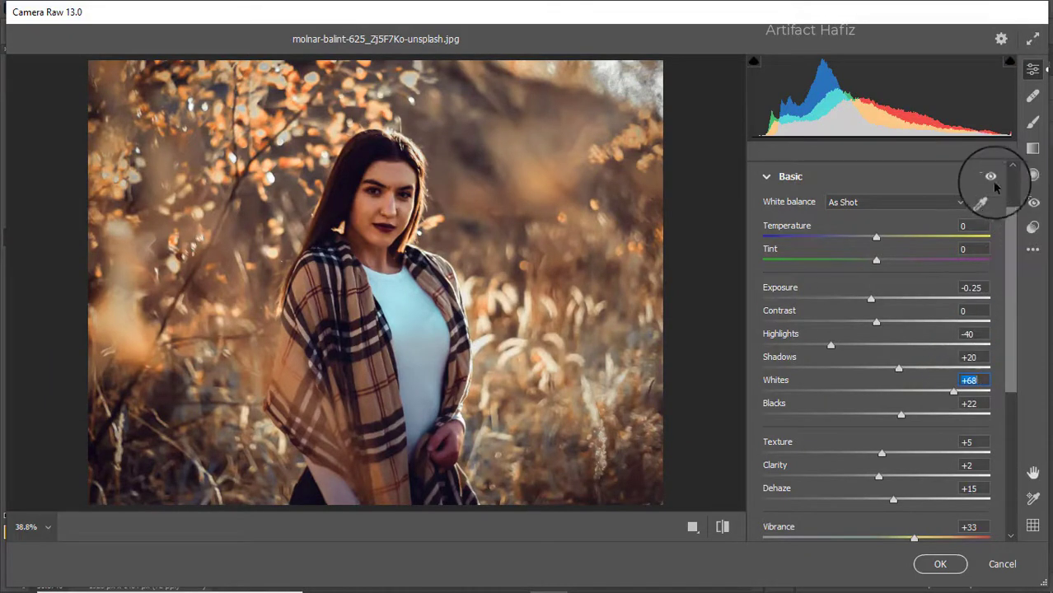
# Draw a radial filter over the bright upper-right background and set its Exposure to +2.65
pyautogui.click(1032, 175)
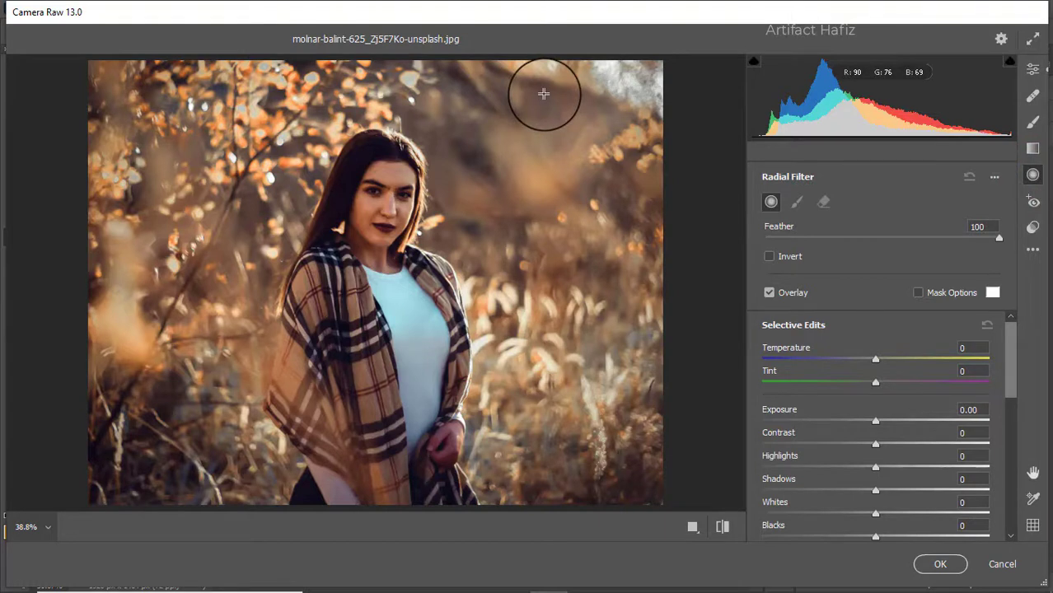
pyautogui.moveTo(544, 93); pyautogui.dragTo(630, 184)
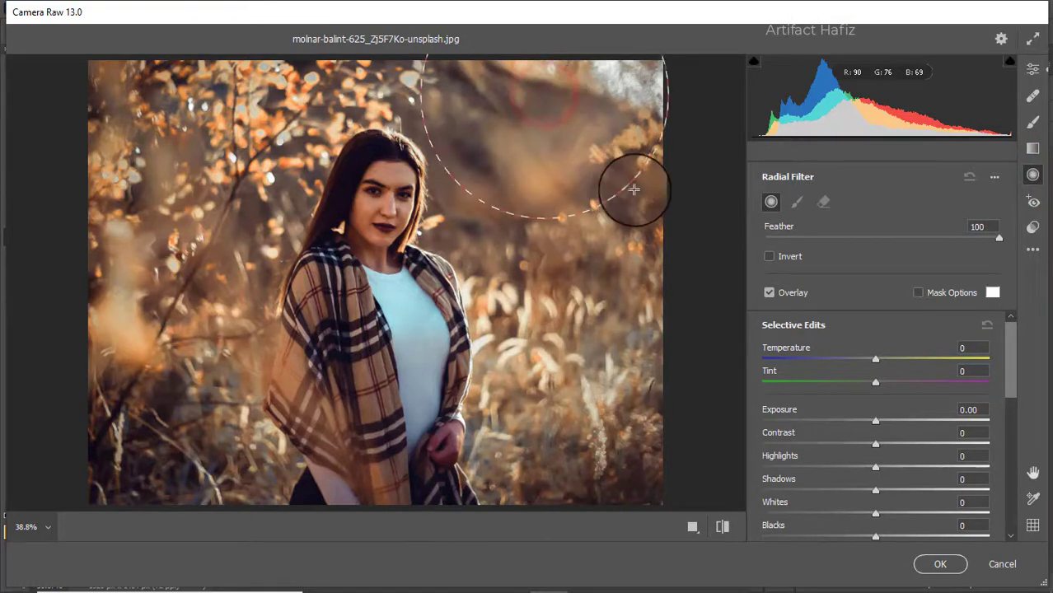
pyautogui.moveTo(546, 94); pyautogui.dragTo(590, 125)
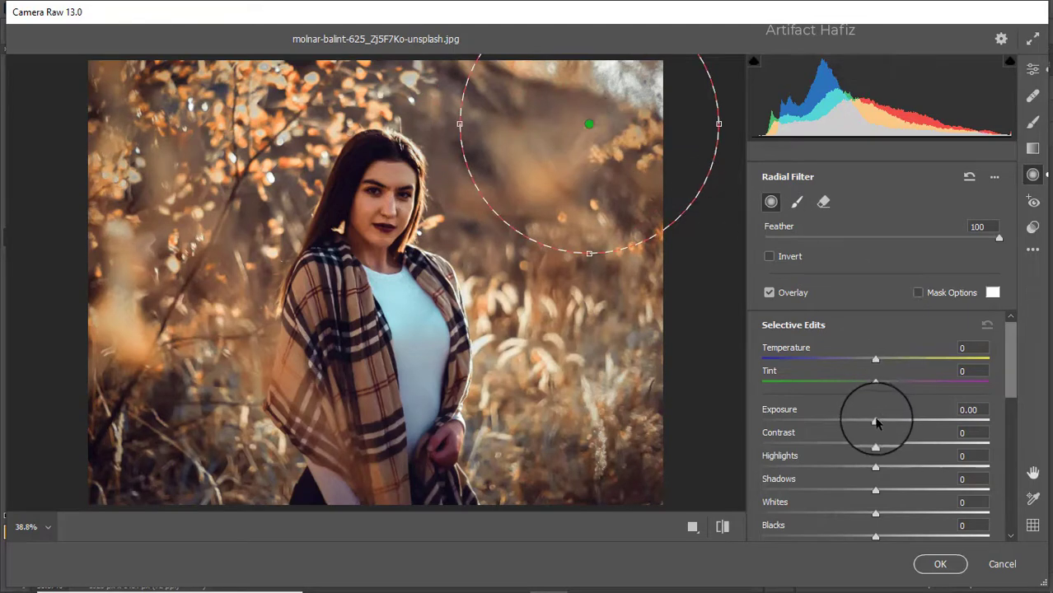
pyautogui.moveTo(876, 422); pyautogui.dragTo(952, 430)
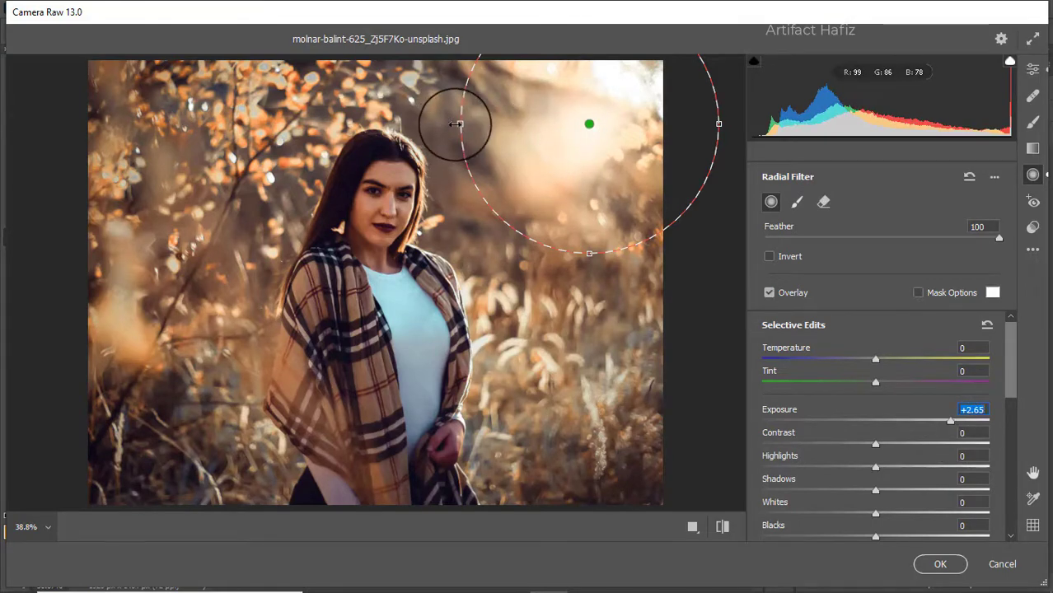
# Enlarge and reposition the radial filter over the upper-right background, lowering its Exposure to +2.15
pyautogui.moveTo(458, 124); pyautogui.dragTo(249, 134)
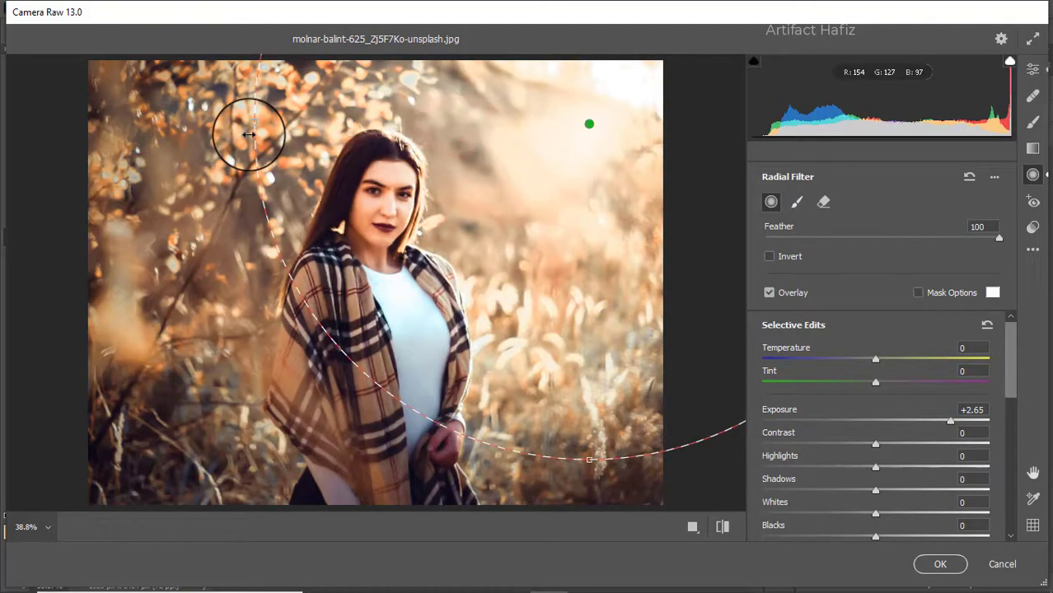
pyautogui.moveTo(590, 124); pyautogui.dragTo(594, 97)
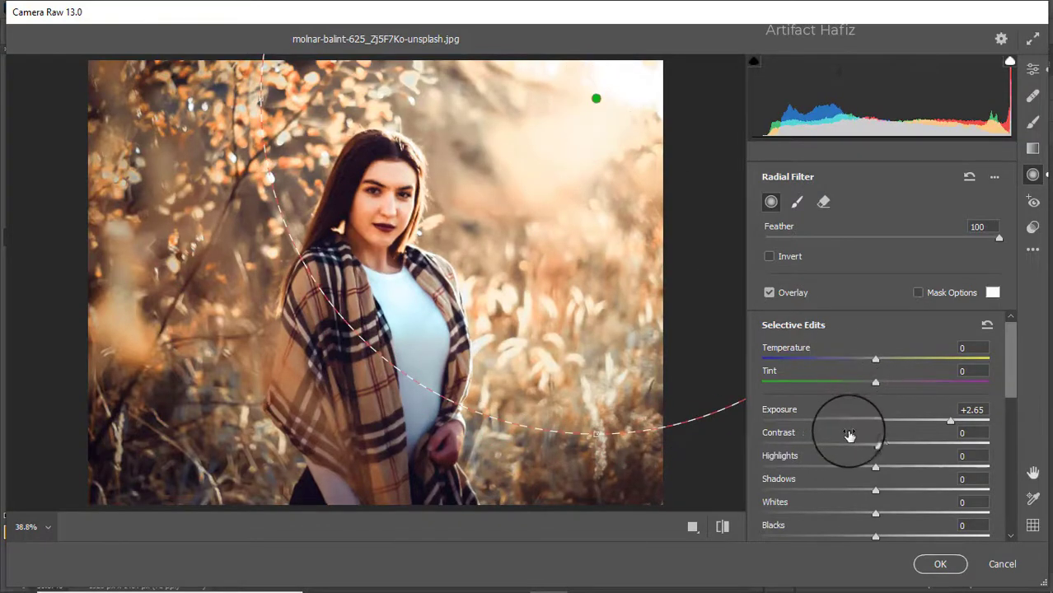
pyautogui.moveTo(951, 422)
pyautogui.mouseDown()
pyautogui.moveTo(909, 423)
pyautogui.moveTo(936, 422)
pyautogui.mouseUp()
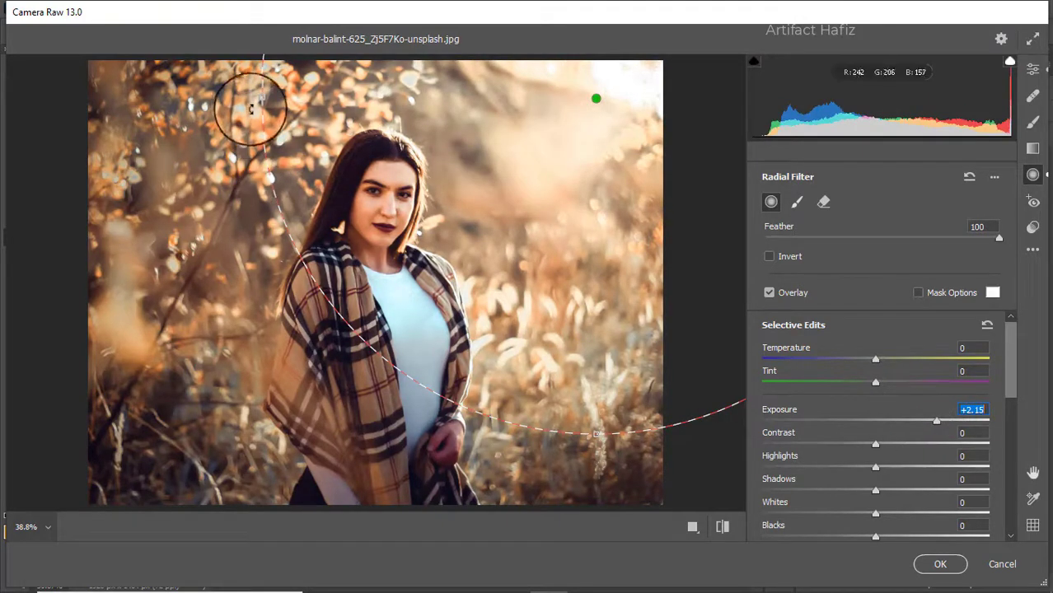
pyautogui.moveTo(259, 96); pyautogui.dragTo(394, 107)
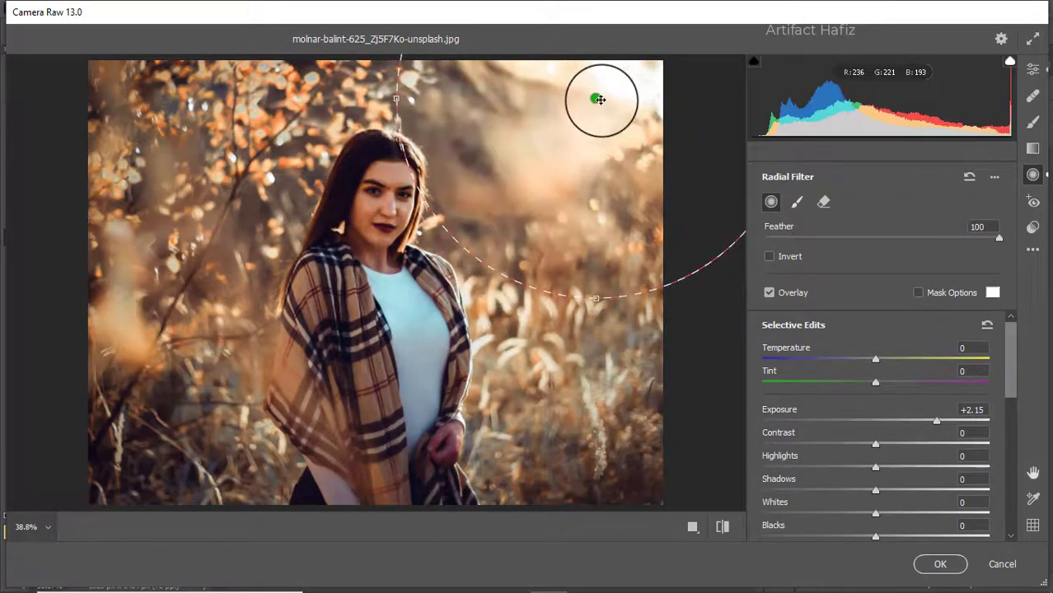
pyautogui.moveTo(601, 100); pyautogui.dragTo(554, 130)
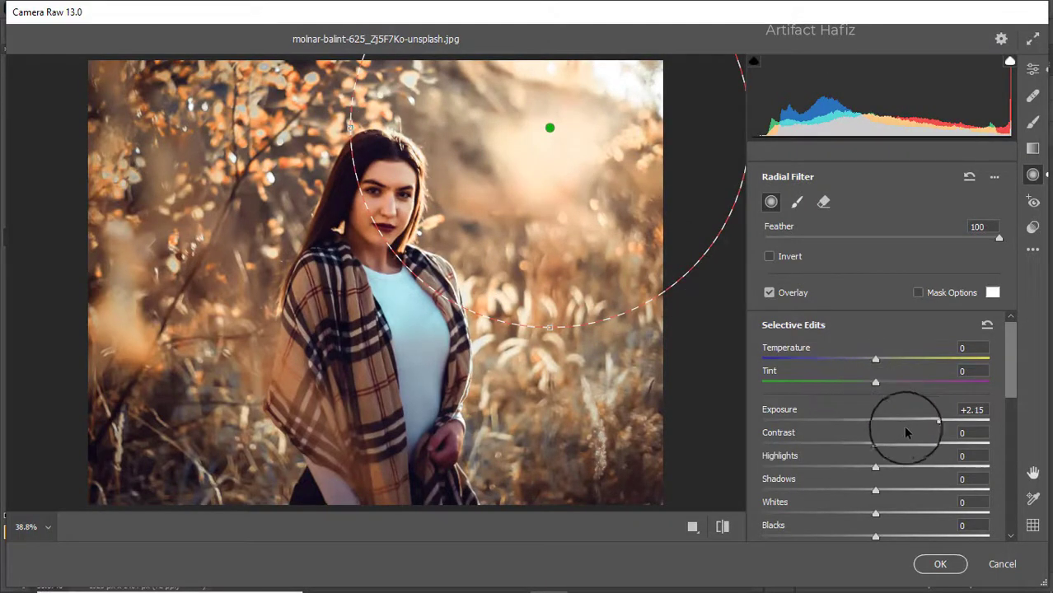
# Set the radial filter's Exposure to +2.10 and Temperature to +24, and apply the Camera Raw grade
pyautogui.moveTo(939, 422)
pyautogui.mouseDown()
pyautogui.moveTo(949, 420)
pyautogui.moveTo(934, 421)
pyautogui.mouseUp()
pyautogui.moveTo(875, 361); pyautogui.dragTo(946, 363)
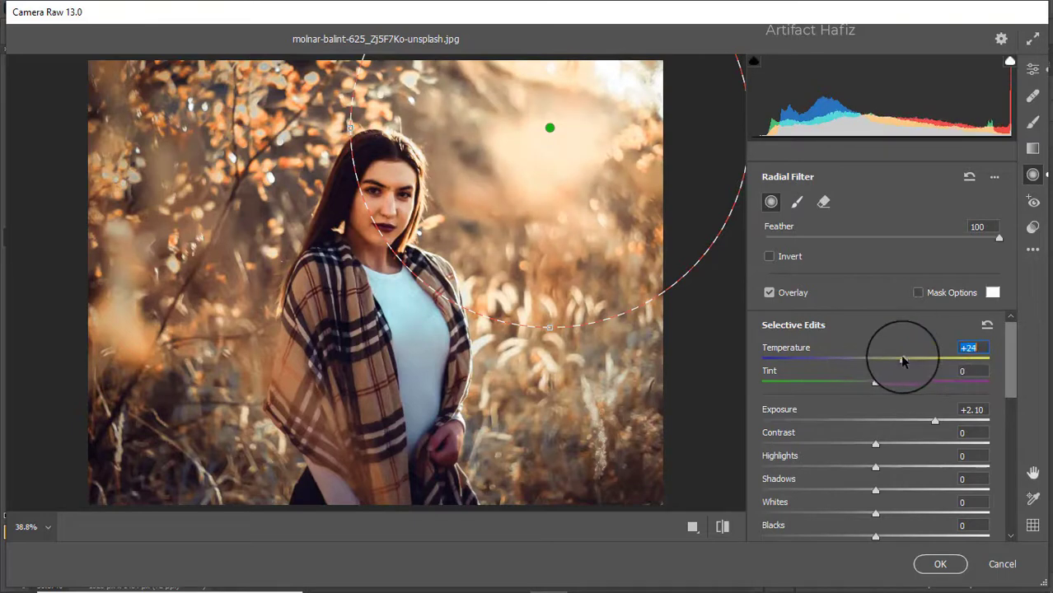
pyautogui.click(922, 568)
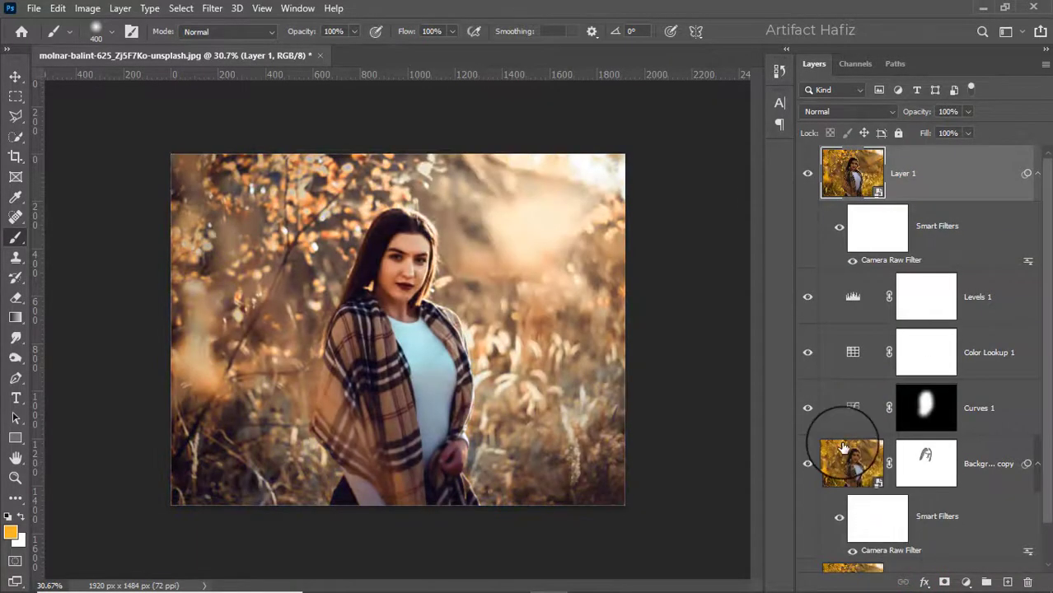
# Compare the graded result with the original by toggling the Background layer's solo visibility
pyautogui.scroll(-1, 843, 446)
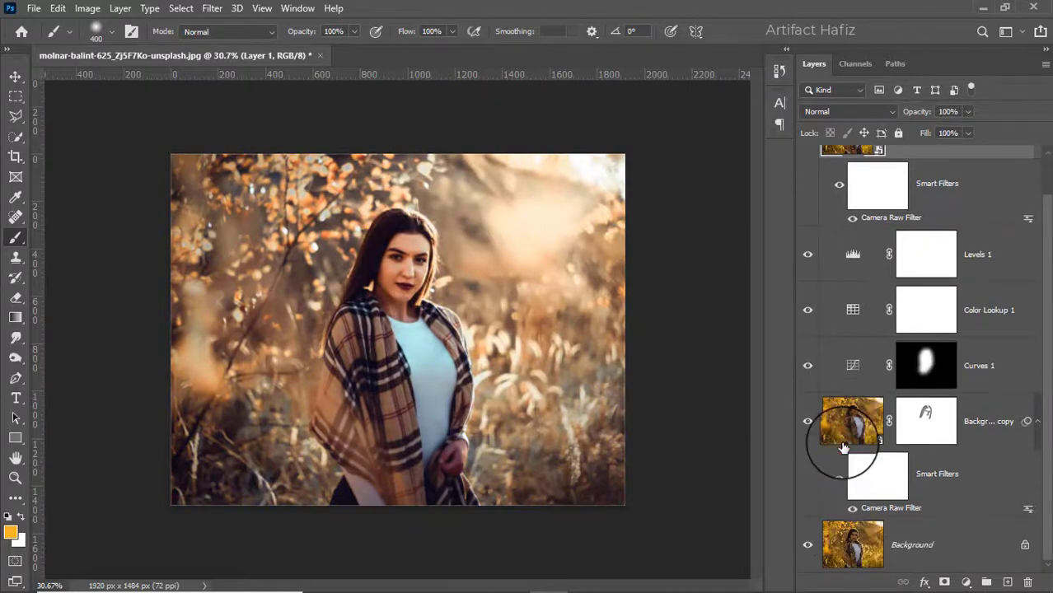
pyautogui.keyDown('alt'); pyautogui.click(808, 546); pyautogui.keyUp('alt')
pyautogui.keyDown('alt'); pyautogui.click(808, 549); pyautogui.keyUp('alt')
pyautogui.keyDown('alt'); pyautogui.click(808, 551); pyautogui.keyUp('alt')
pyautogui.keyDown('alt'); pyautogui.click(808, 551); pyautogui.keyUp('alt')
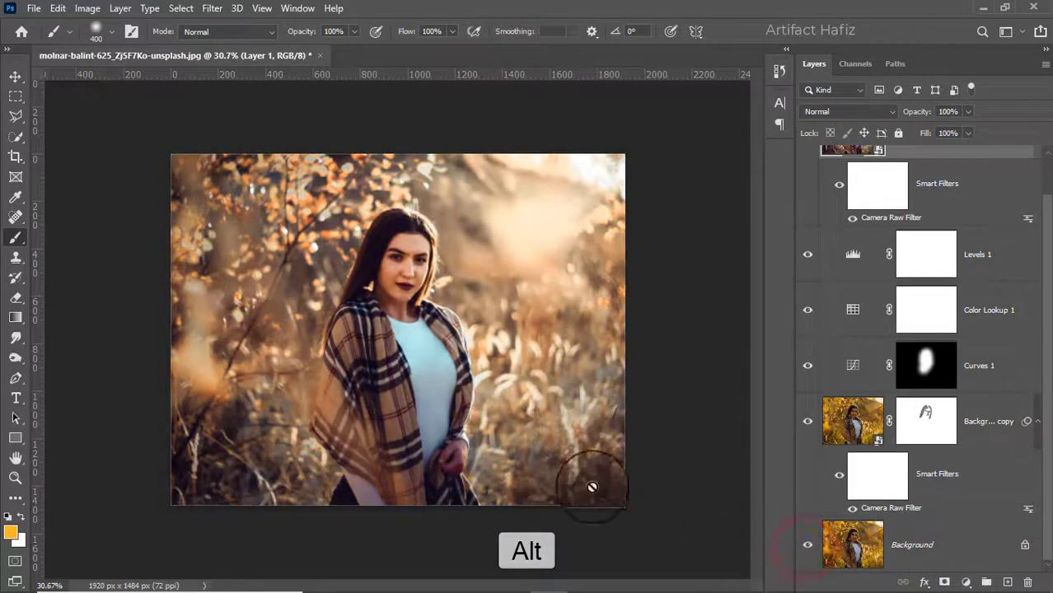
pyautogui.scroll(2, 593, 488)
pyautogui.keyDown('alt'); pyautogui.click(808, 551); pyautogui.keyUp('alt')
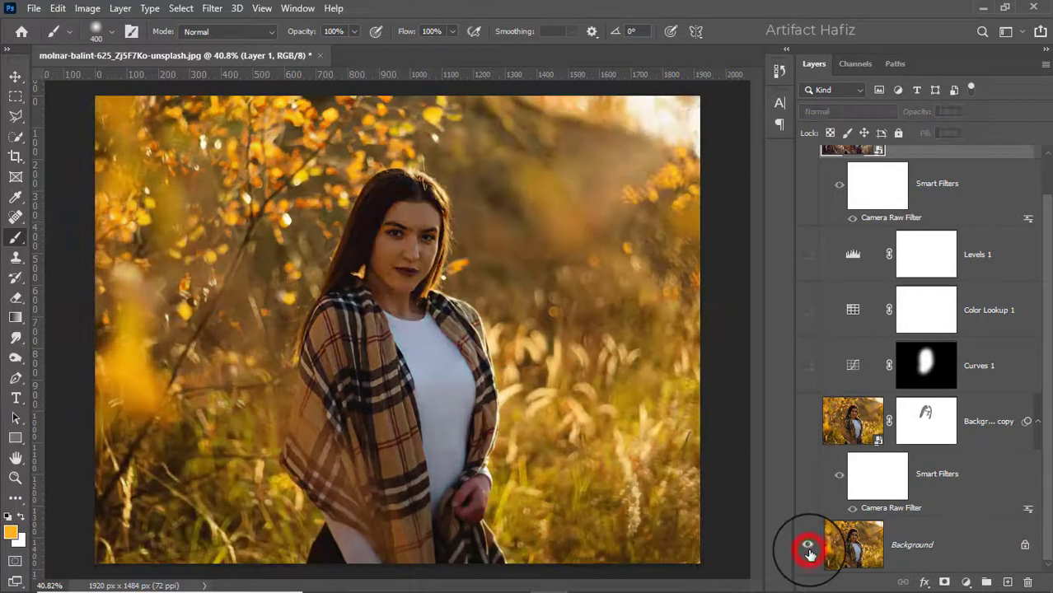
pyautogui.keyDown('alt'); pyautogui.click(809, 551); pyautogui.keyUp('alt')
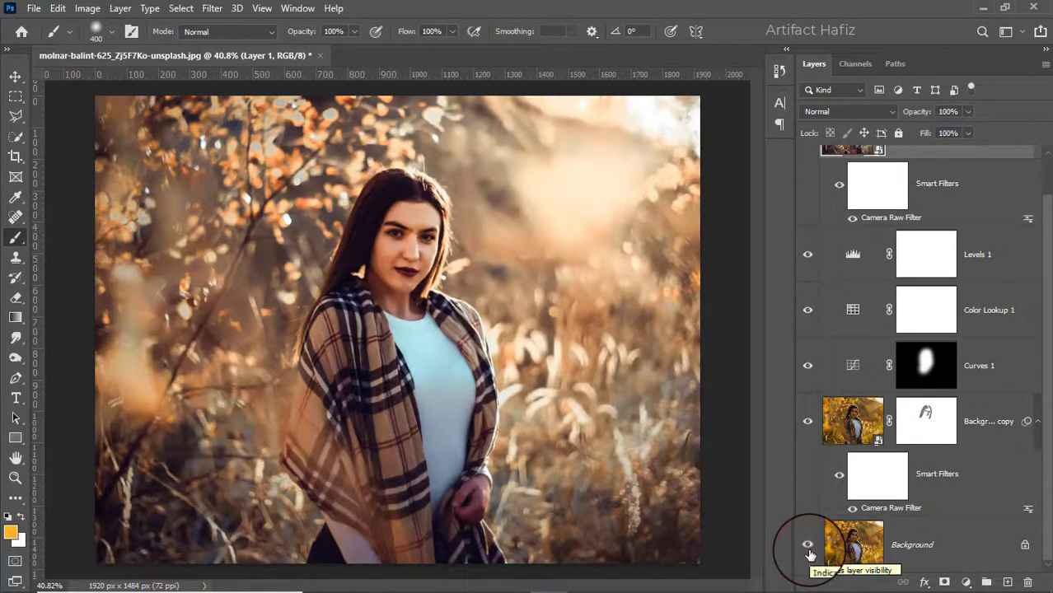